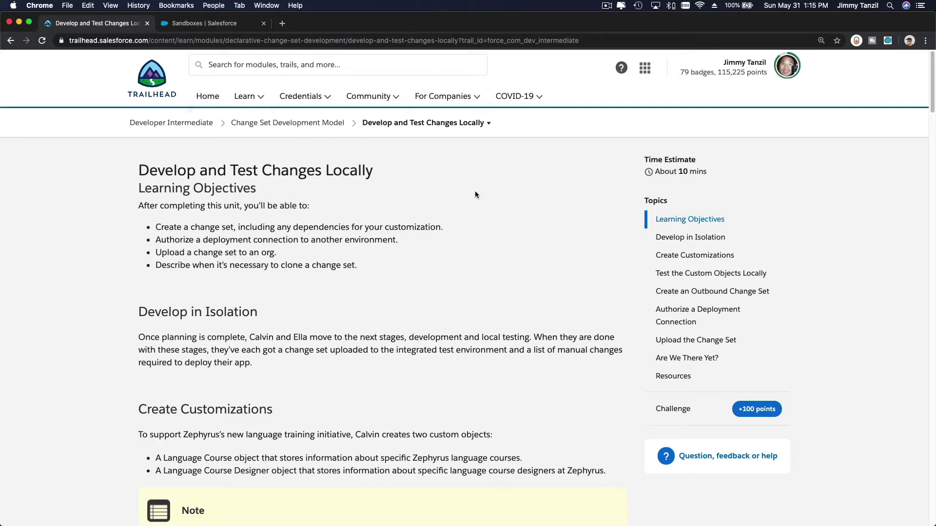
Read the Trailhead unit's introduction and its instructions for creating the Language Course custom object.
scroll(474, 191, "down", 6)
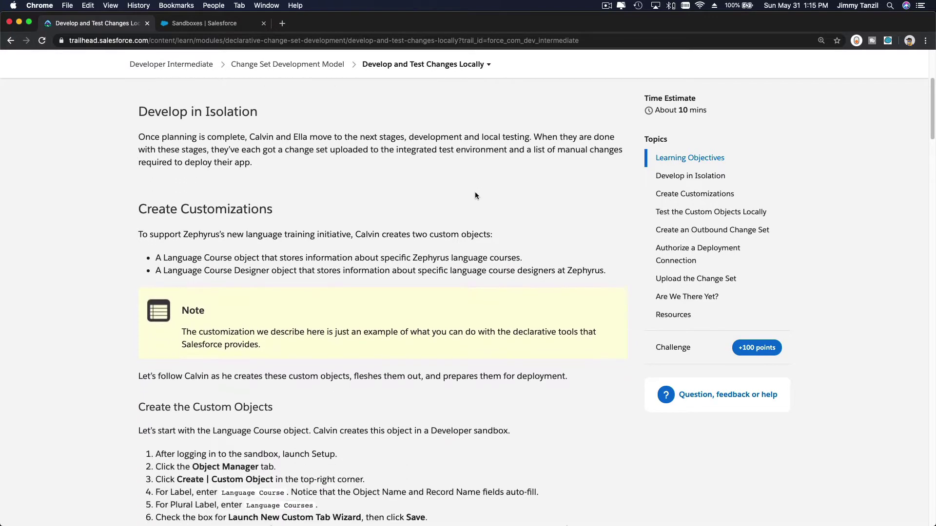
scroll(475, 196, "down", 3)
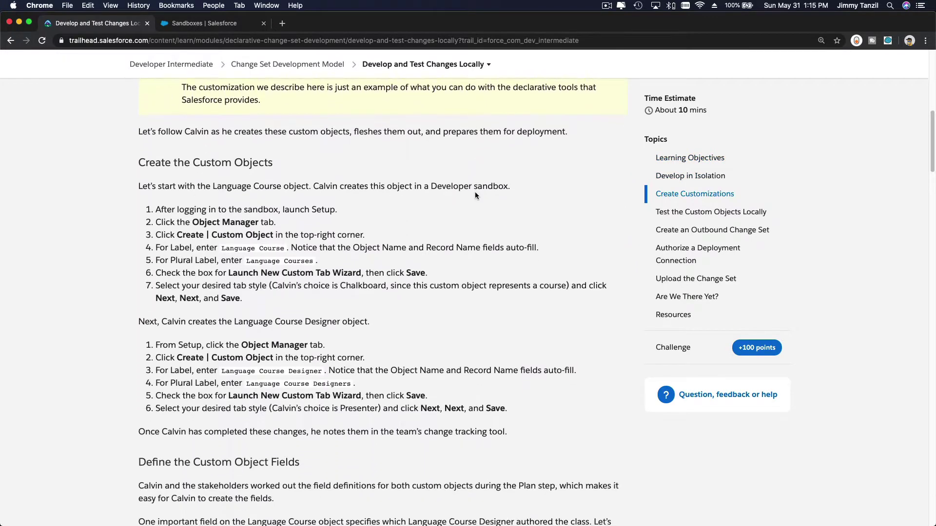
scroll(475, 196, "down", 1)
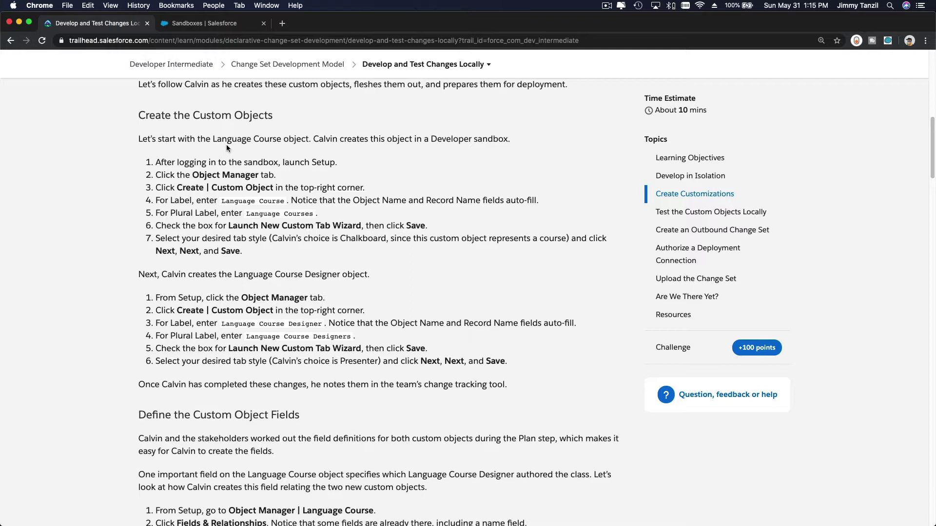
scroll(226, 145, "down", 1)
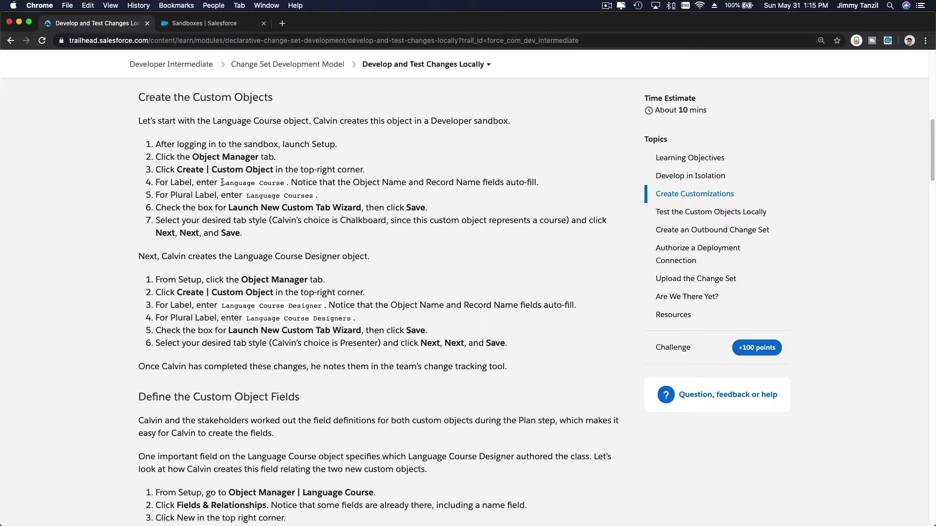
left_click_drag(222, 182, 283, 180)
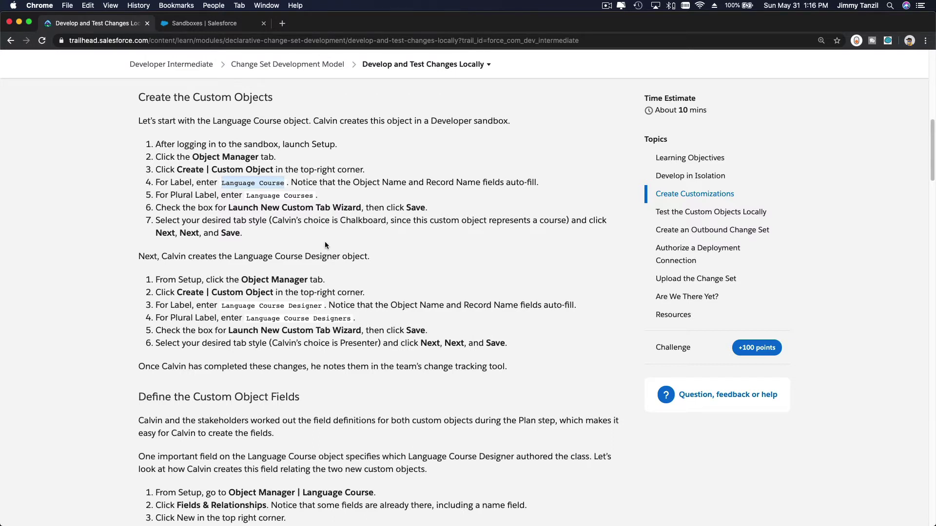
Read through the rest of the unit, covering custom object fields, the outbound change set, the deployment connection and the upload.
scroll(324, 243, "down", 4)
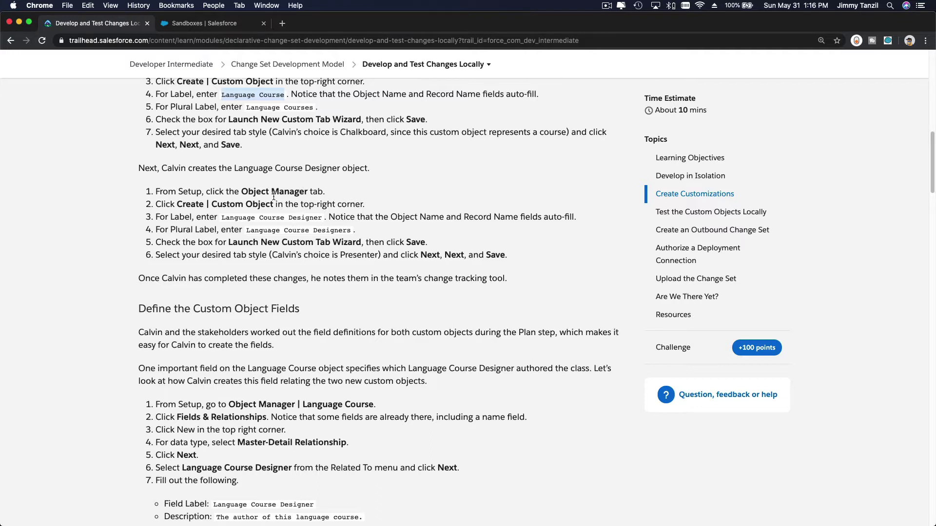
scroll(309, 222, "down", 2)
scroll(309, 223, "down", 5)
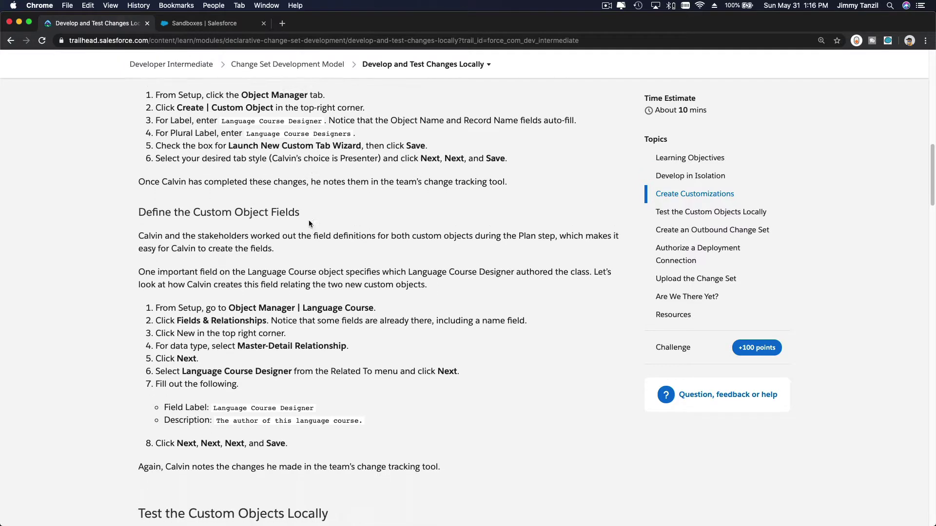
scroll(308, 221, "down", 4)
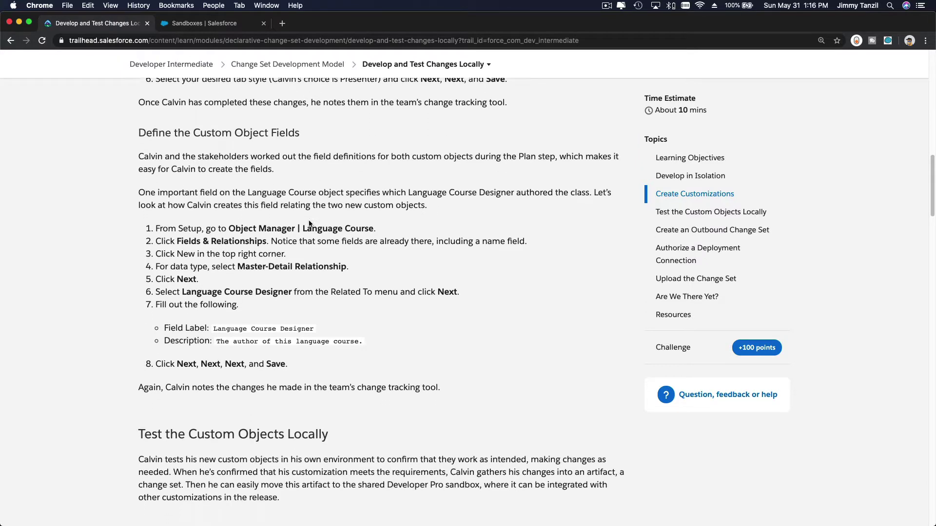
scroll(309, 224, "down", 3)
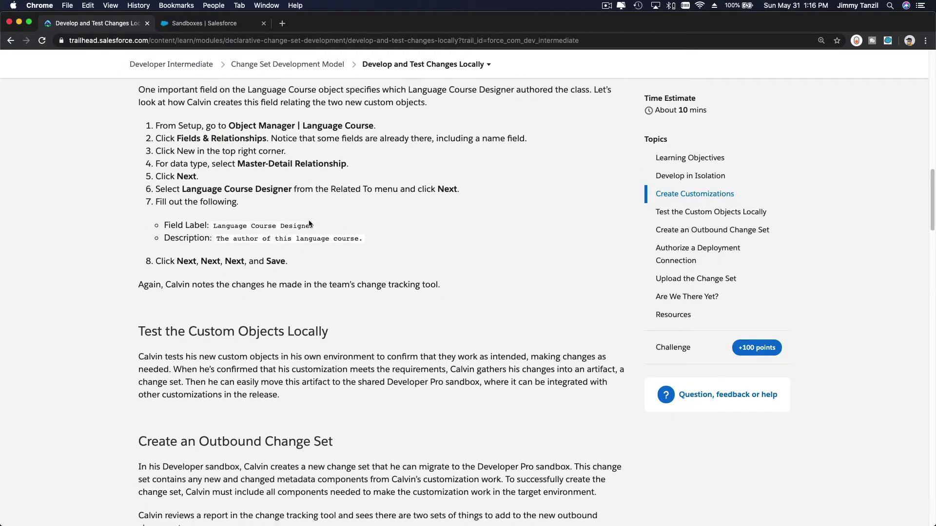
scroll(309, 224, "down", 5)
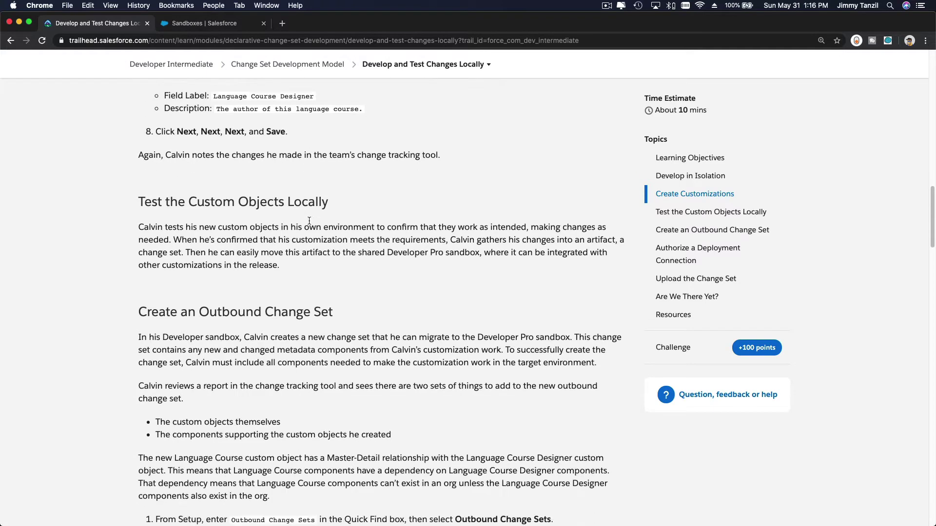
scroll(308, 224, "down", 1)
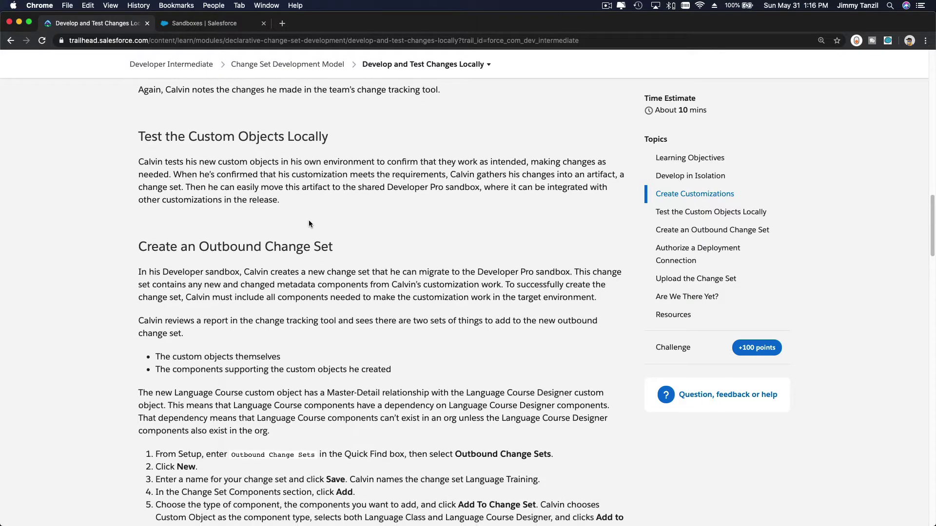
scroll(309, 224, "down", 1)
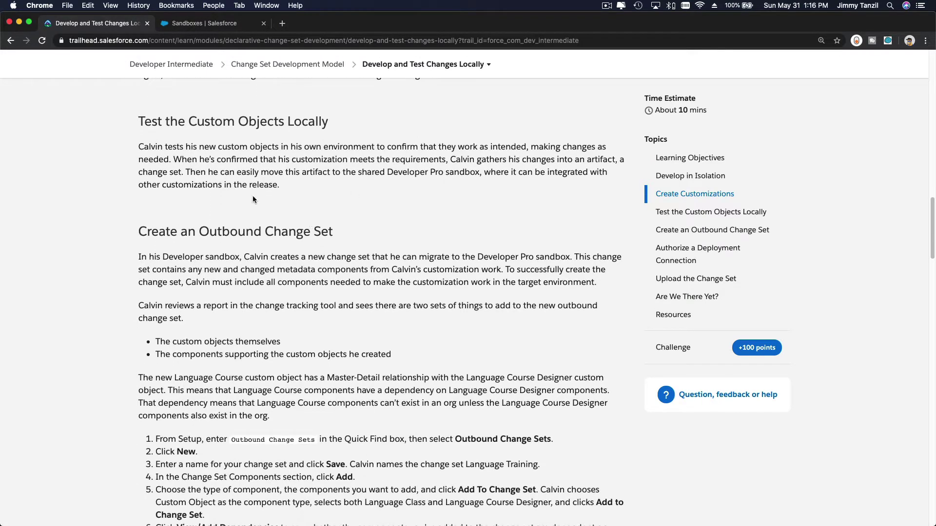
scroll(286, 171, "down", 3)
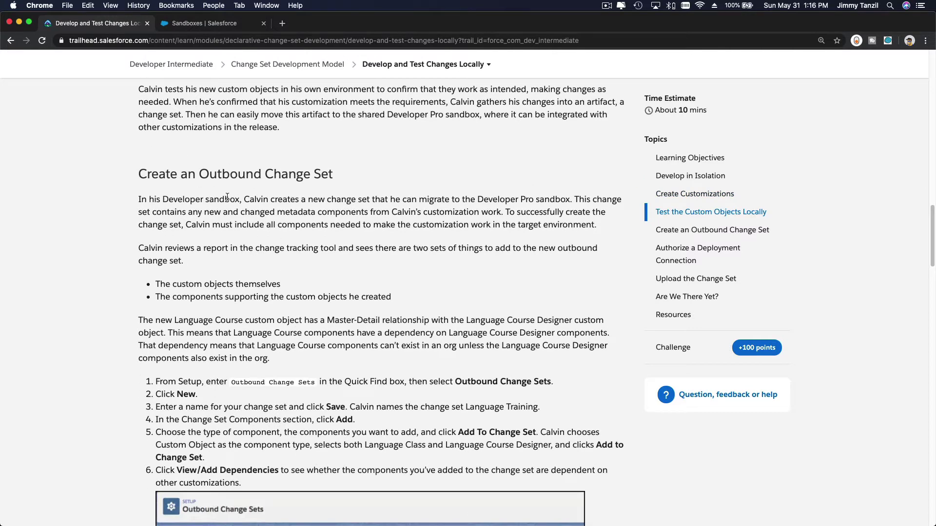
scroll(226, 197, "down", 15)
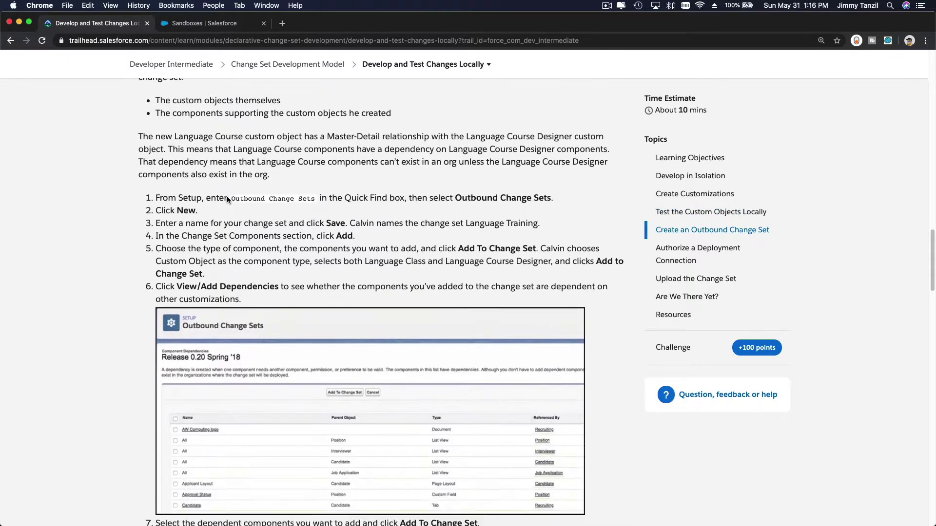
scroll(261, 265, "down", 7)
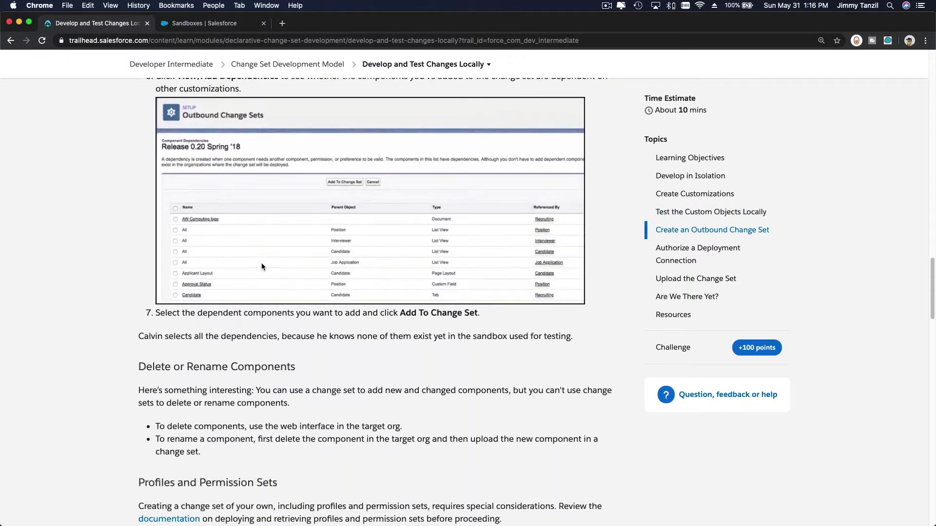
scroll(261, 266, "down", 11)
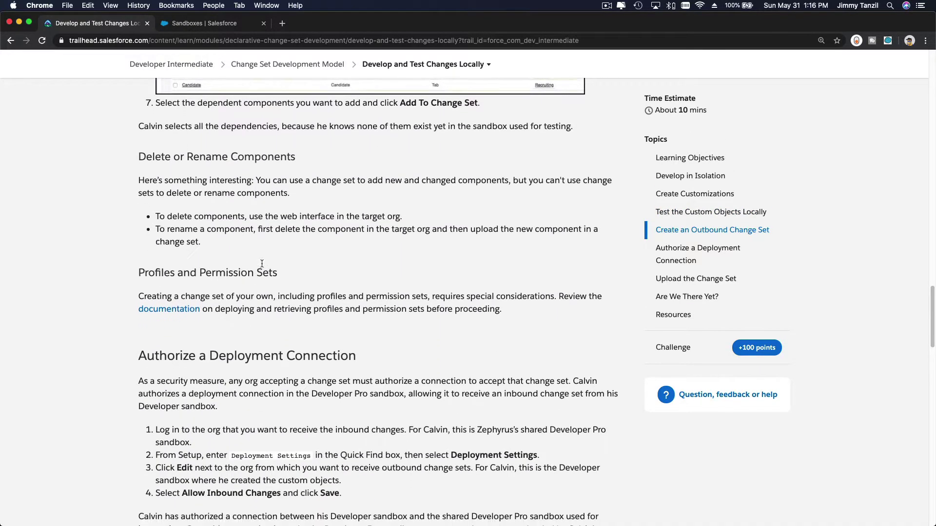
scroll(261, 263, "down", 15)
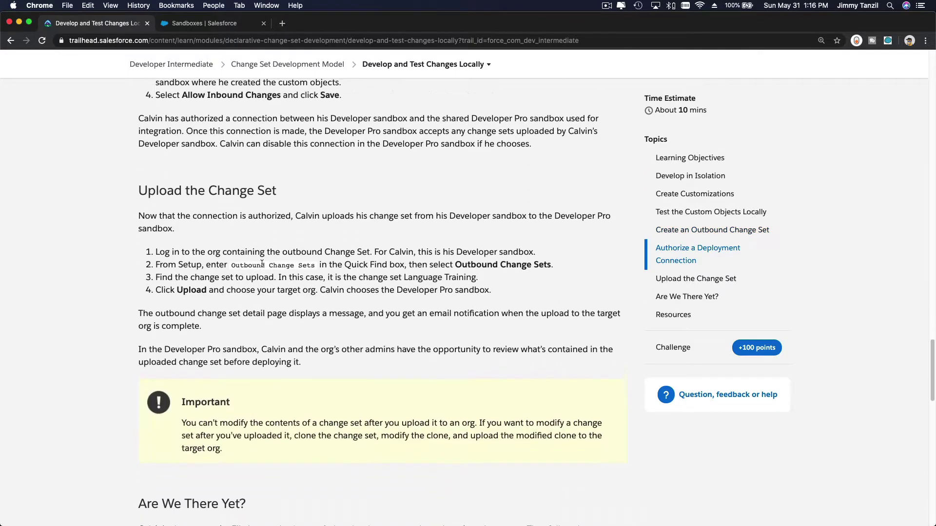
scroll(262, 266, "down", 14)
Review the unit's learning objectives and return to the Create the Custom Objects instructions.
scroll(262, 265, "up", 7)
scroll(261, 266, "up", 20)
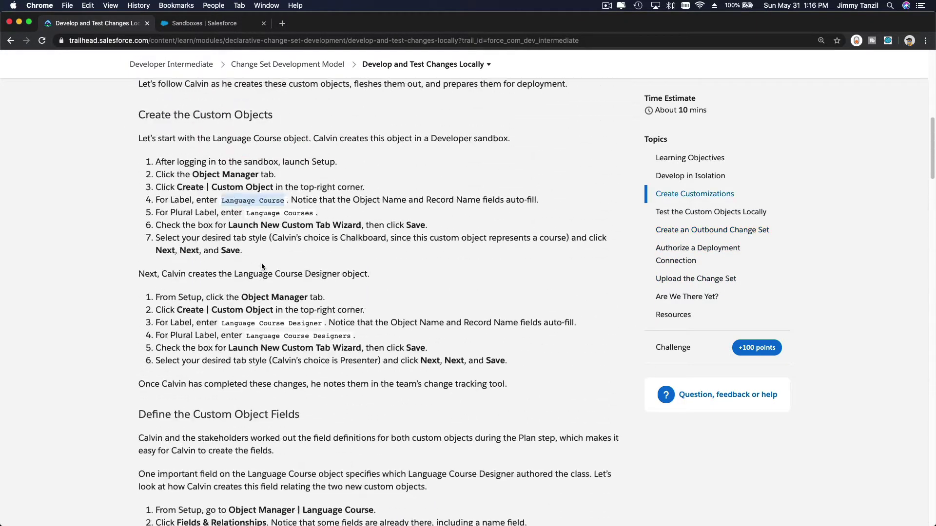
scroll(261, 266, "up", 3)
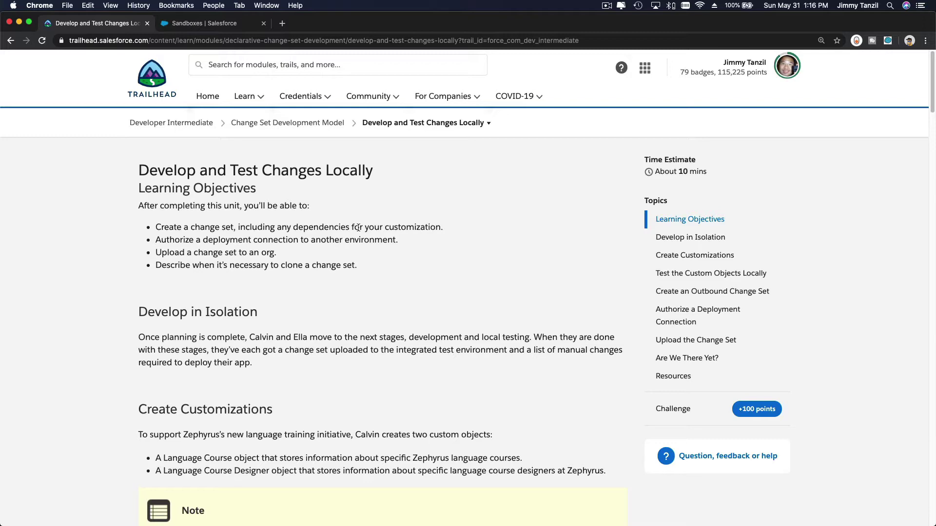
scroll(358, 227, "down", 3)
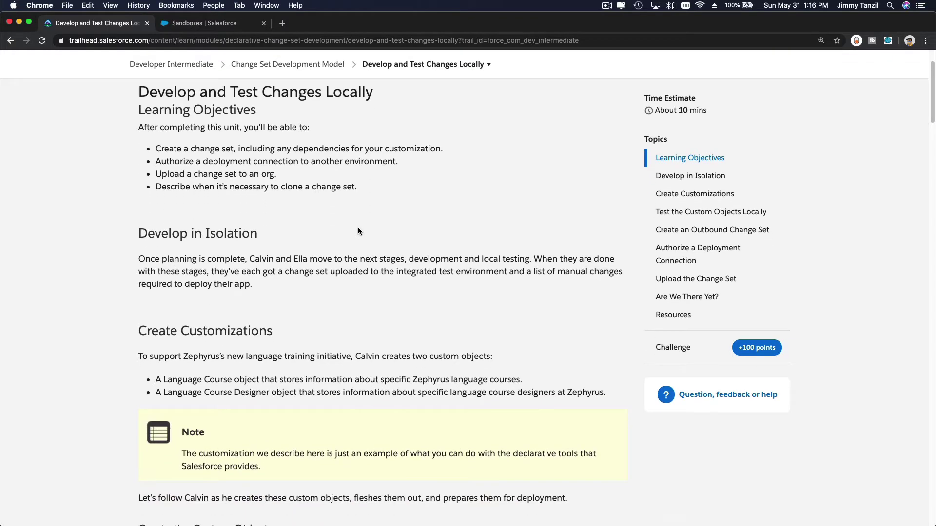
scroll(358, 227, "down", 10)
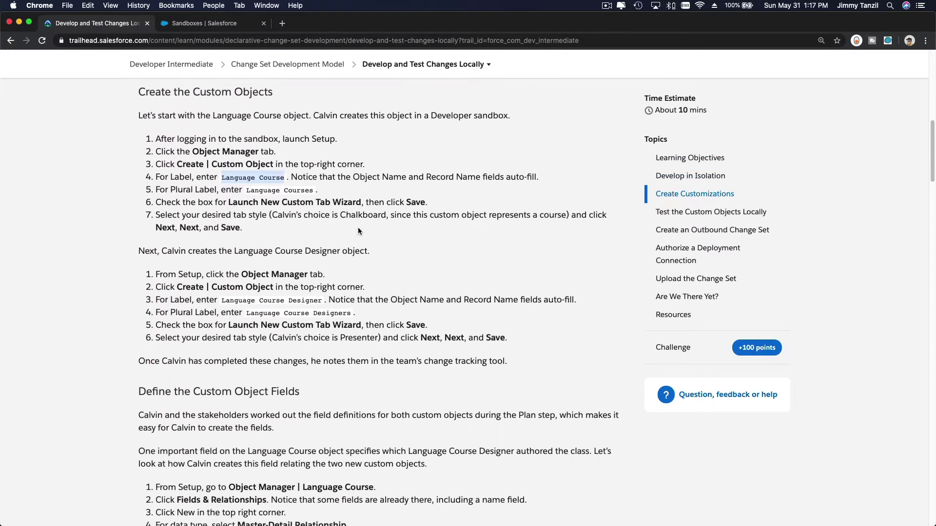
Log in to the DevTest Developer sandbox from the Sandboxes page in Salesforce Setup.
left_click(203, 23)
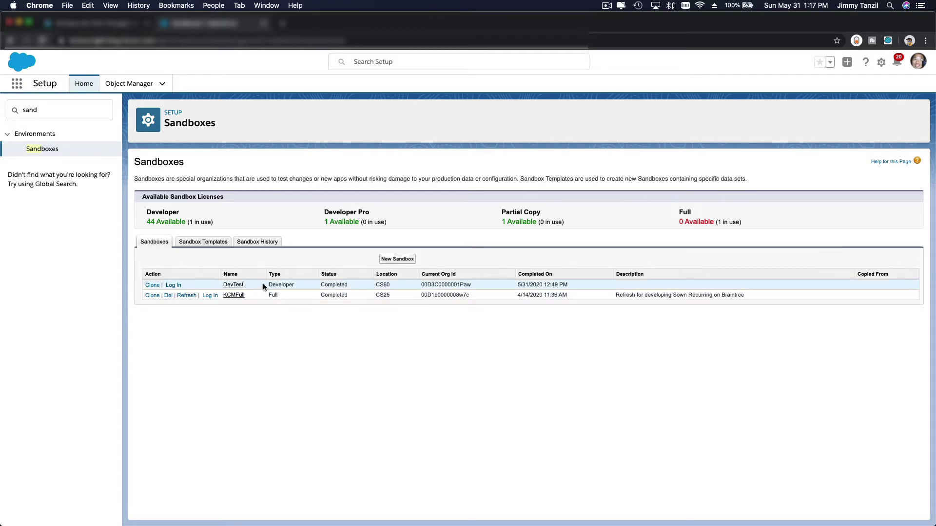
double_click(281, 284)
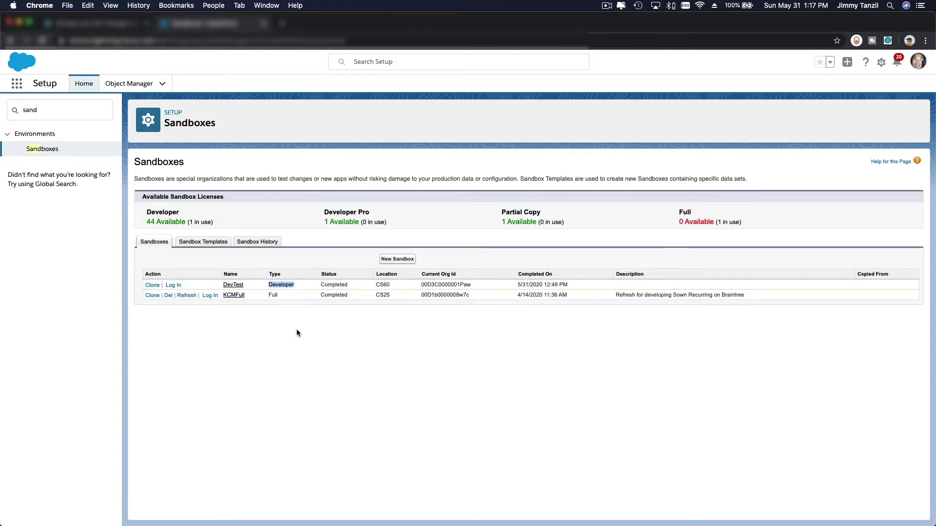
left_click(316, 336)
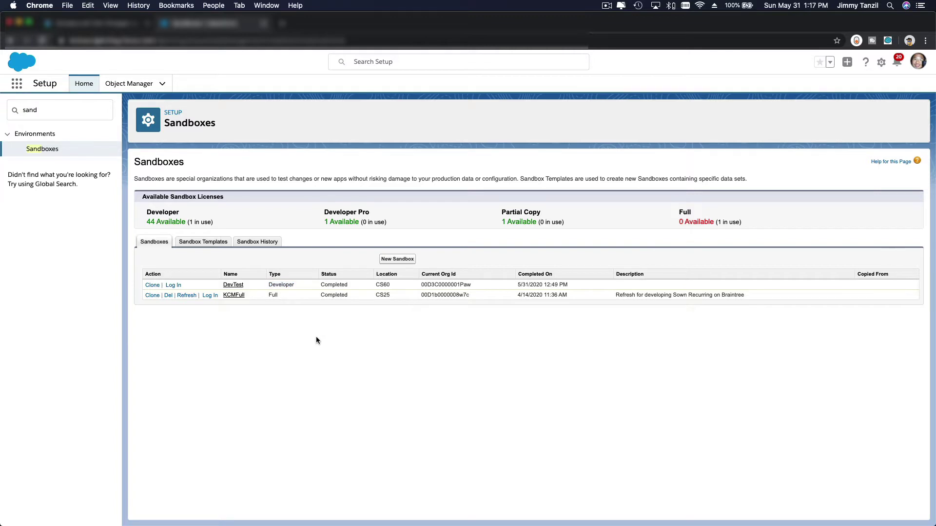
left_click(173, 286)
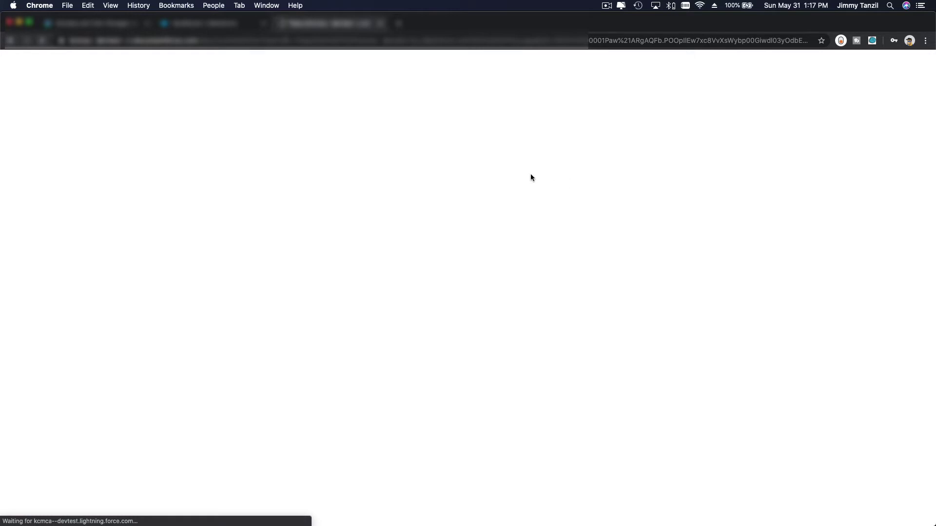
Recheck the Trailhead custom object instructions and open the Object Manager in the DevTest sandbox's Setup.
left_click(93, 23)
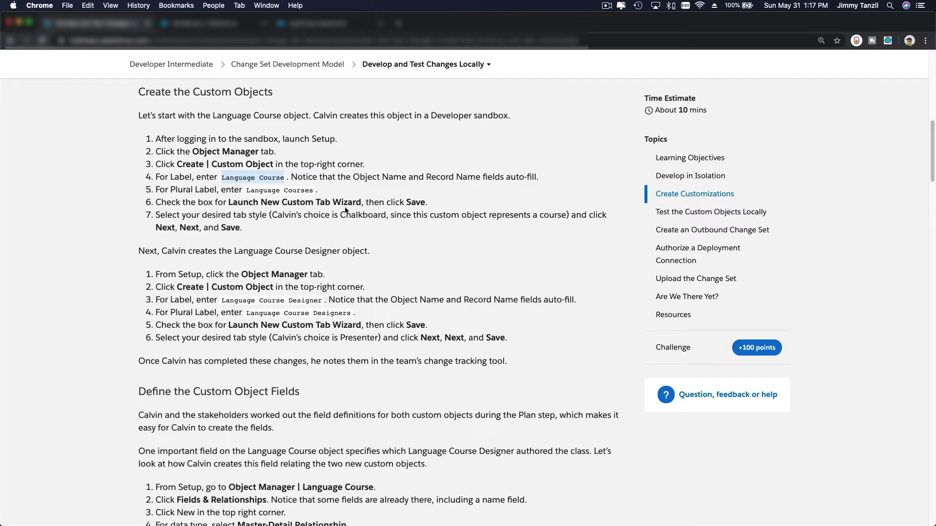
left_click(320, 25)
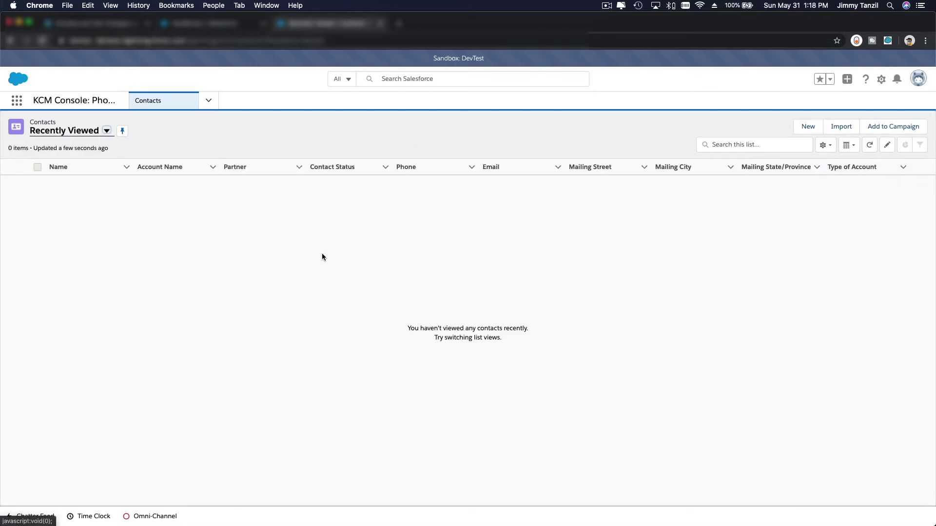
left_click(880, 81)
left_click(878, 109)
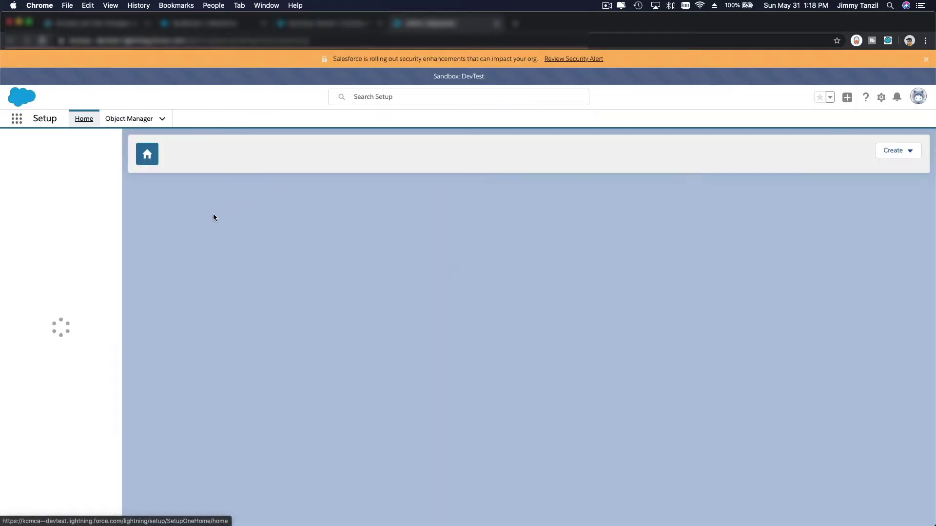
left_click(126, 119)
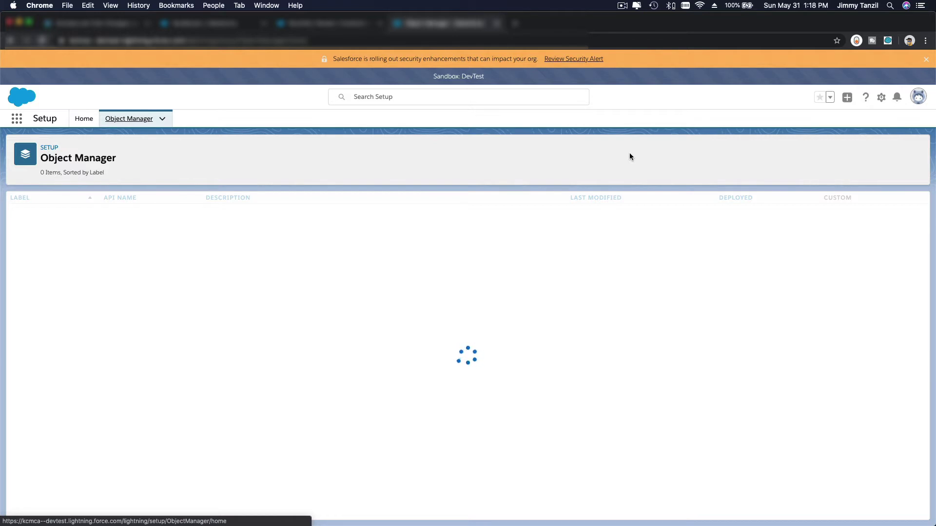
left_click(622, 7)
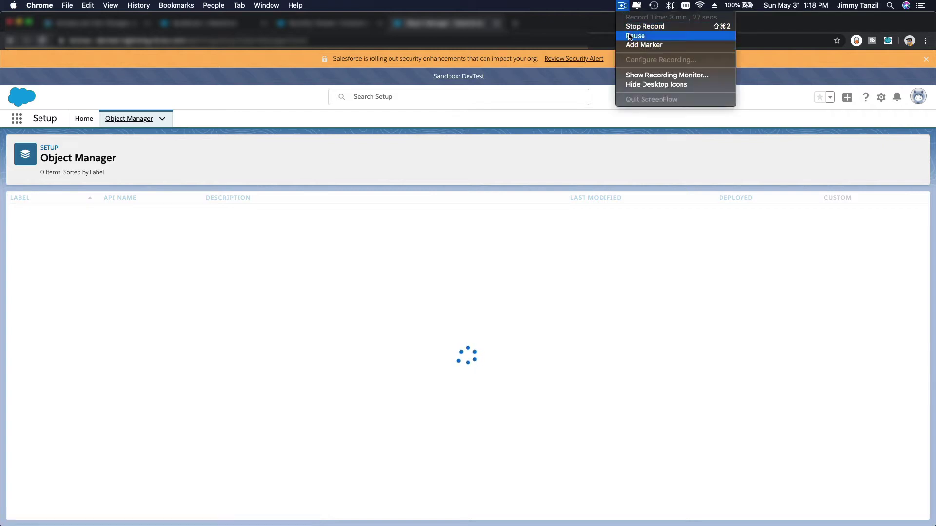
left_click(637, 32)
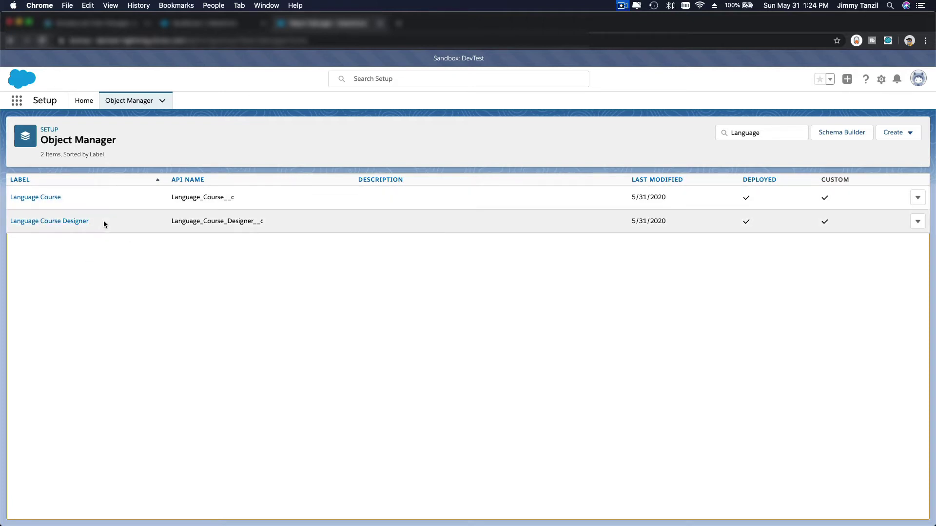
Check the Language Course object's fields and relationships against Trailhead's Define the Custom Object Fields instructions.
left_click(55, 201)
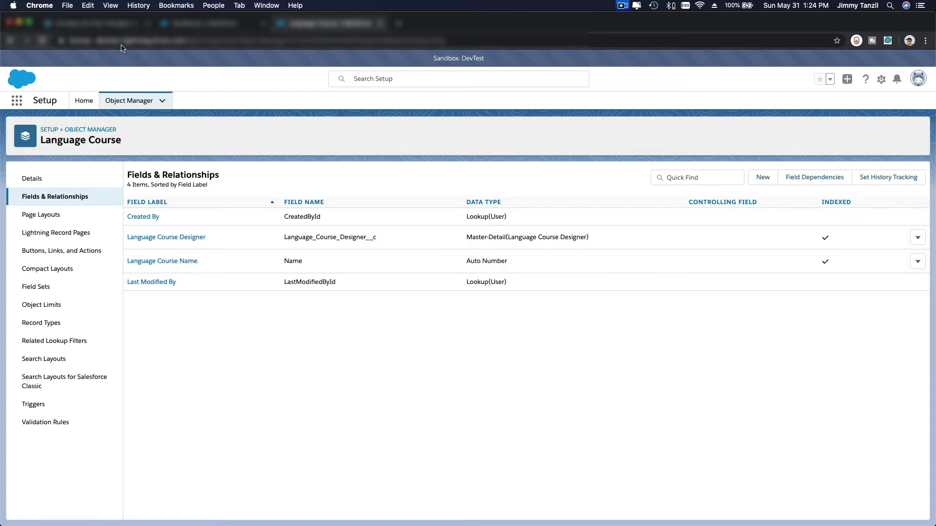
left_click(100, 23)
scroll(229, 201, "up", 6)
scroll(230, 201, "up", 4)
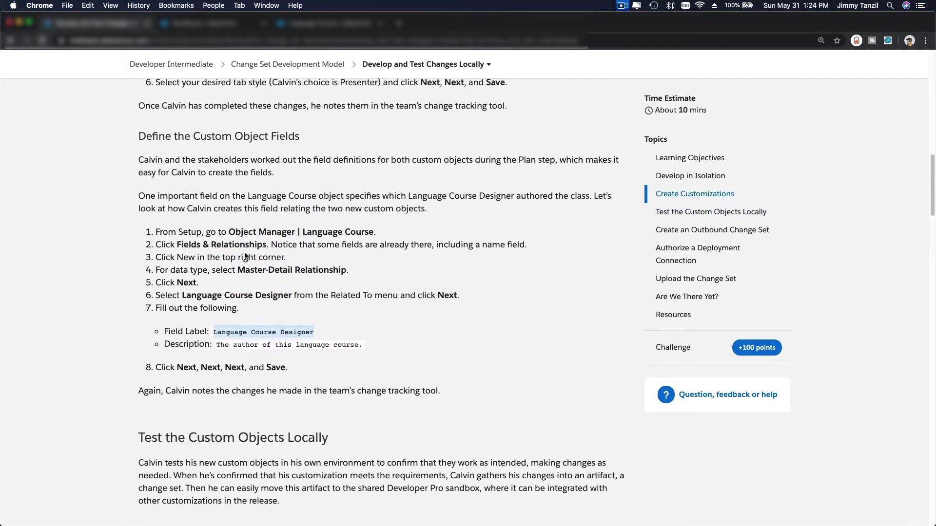
Read the instructions in the unit's Create an Outbound Change Set section.
scroll(268, 274, "down", 8)
scroll(294, 313, "down", 3)
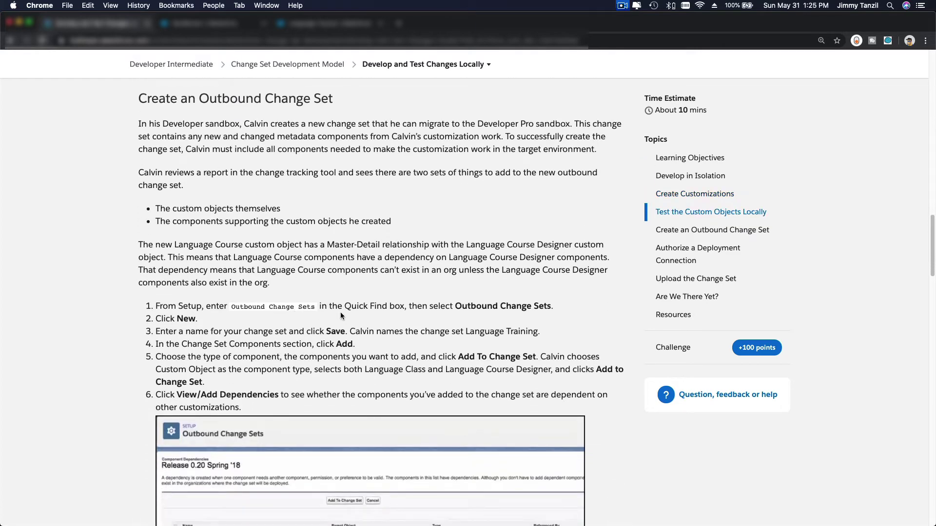
scroll(340, 313, "down", 1)
scroll(340, 312, "up", 1)
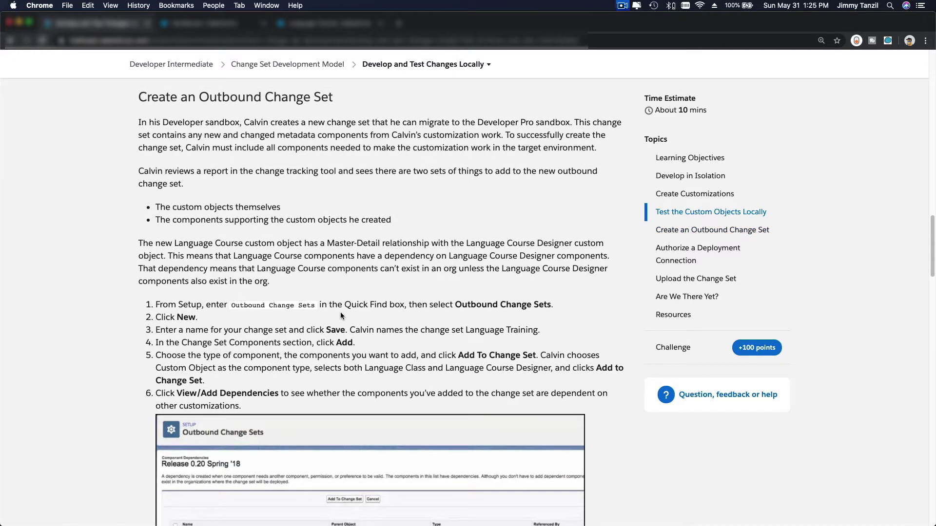
scroll(340, 314, "down", 1)
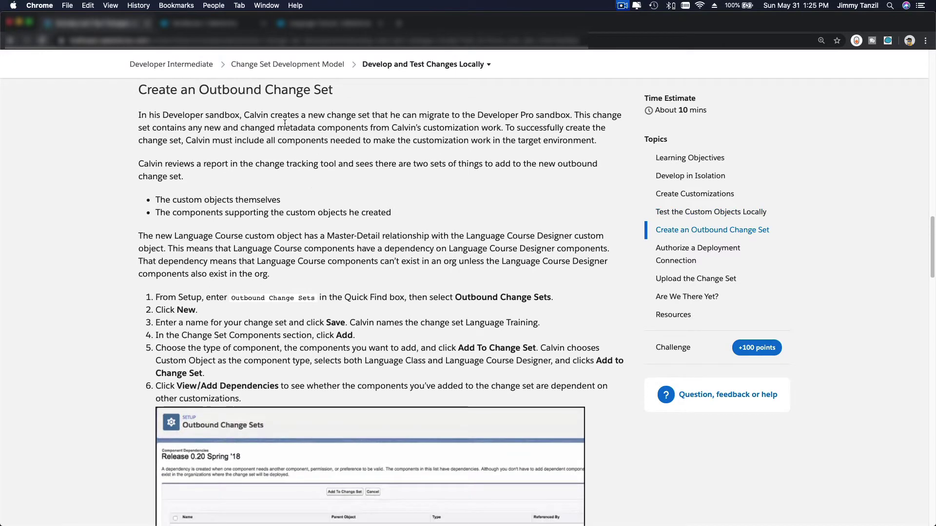
double_click(248, 91)
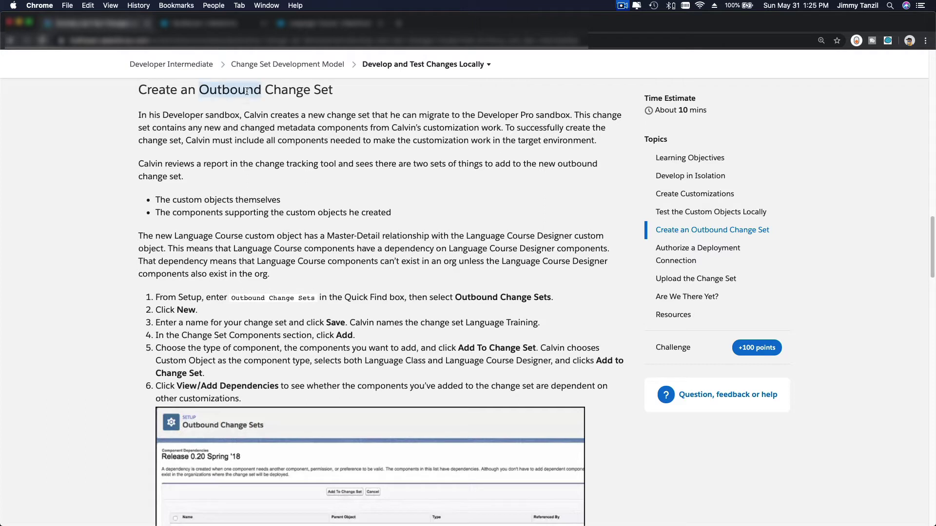
double_click(275, 90)
double_click(316, 91)
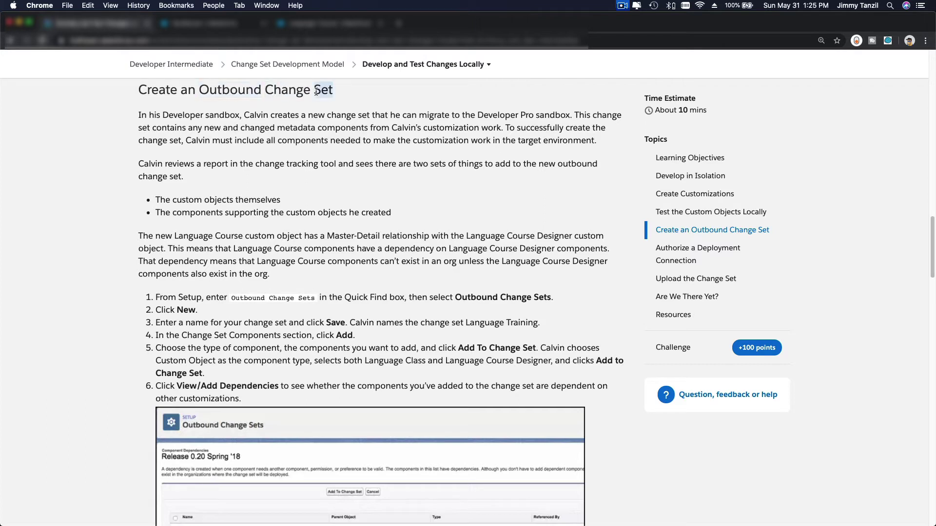
double_click(240, 90)
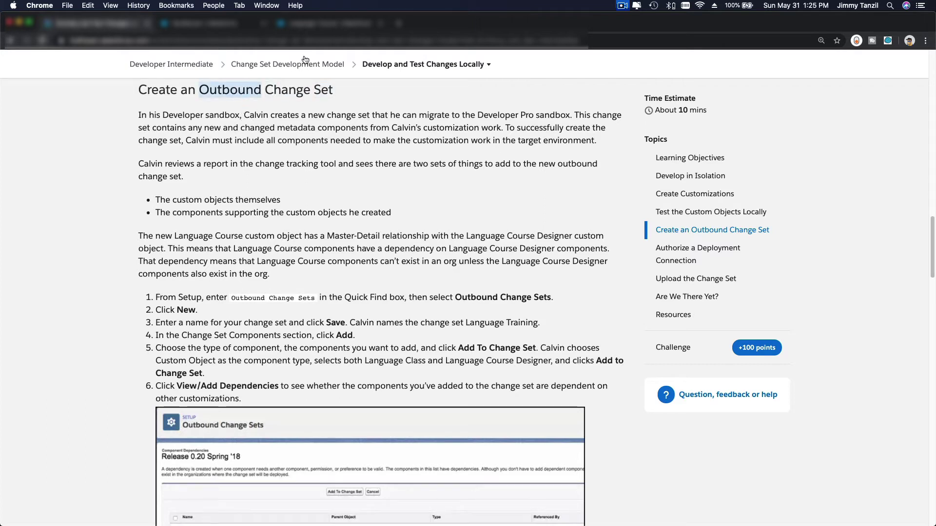
Return to the DevTest sandbox, find Outbound Change Sets in Setup and start a new change set.
left_click(312, 23)
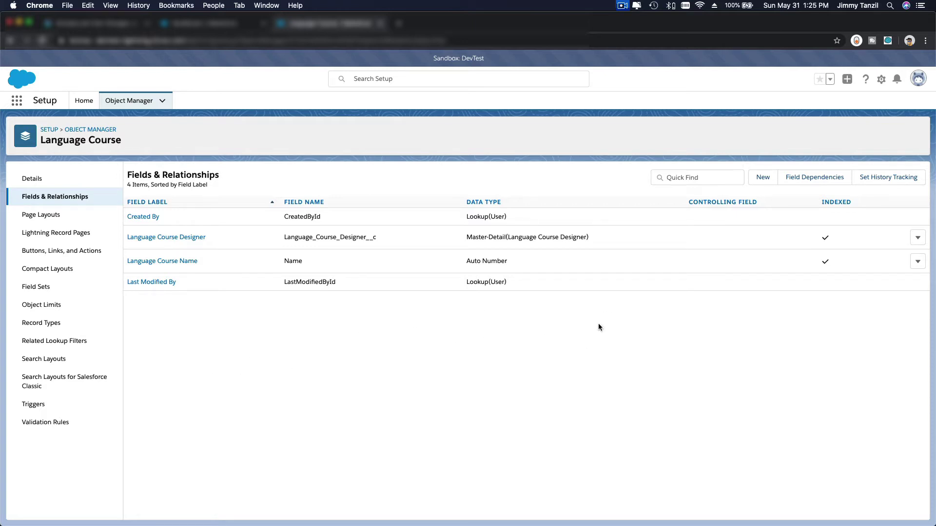
left_click(84, 101)
left_click(53, 131)
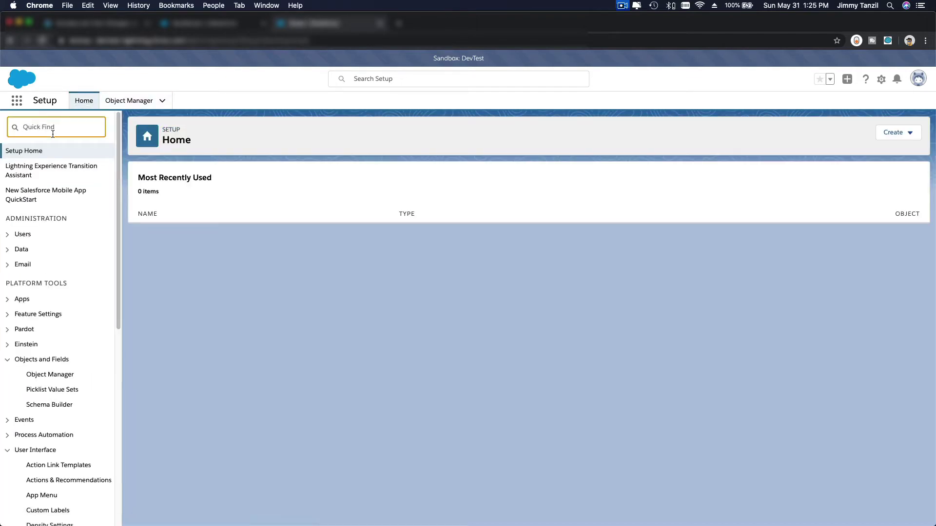
type("Outbo")
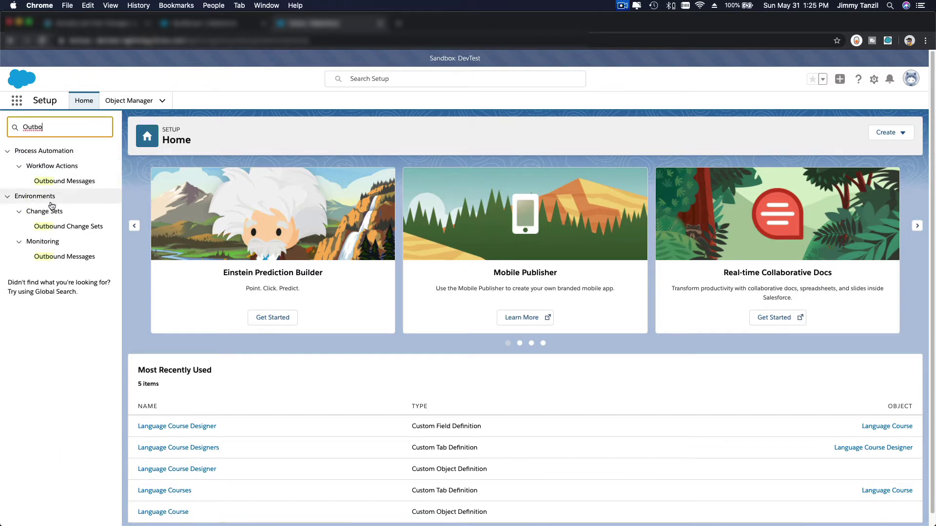
left_click(78, 232)
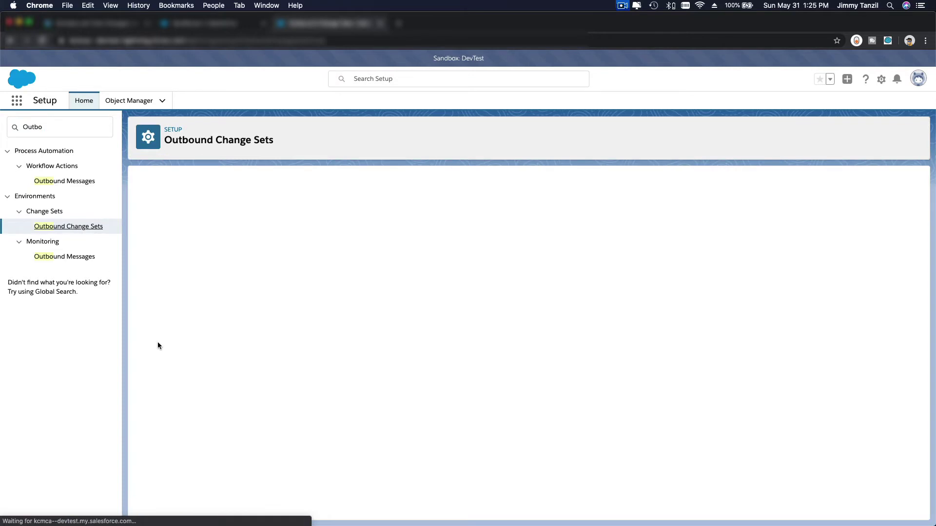
left_click(385, 305)
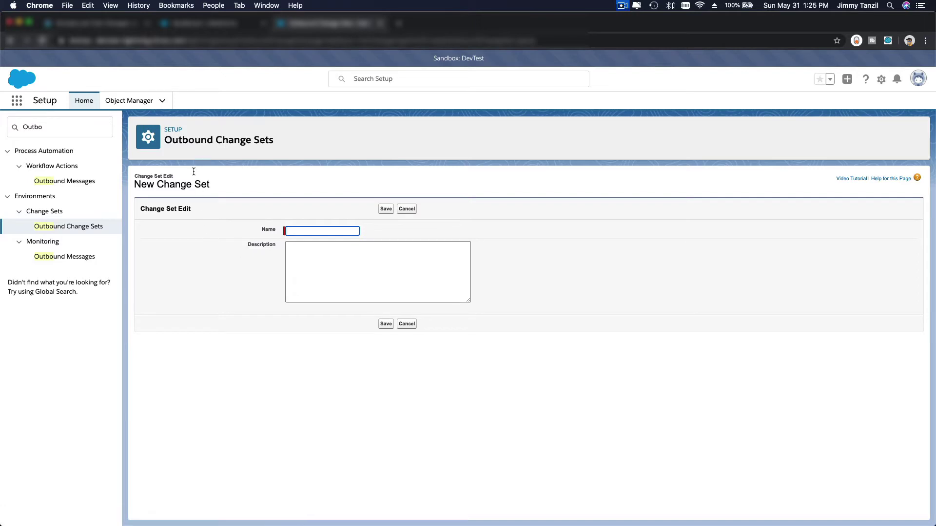
Look up the change set name in Trailhead's instructions, then name the new change set Language Training and save it.
left_click(111, 25)
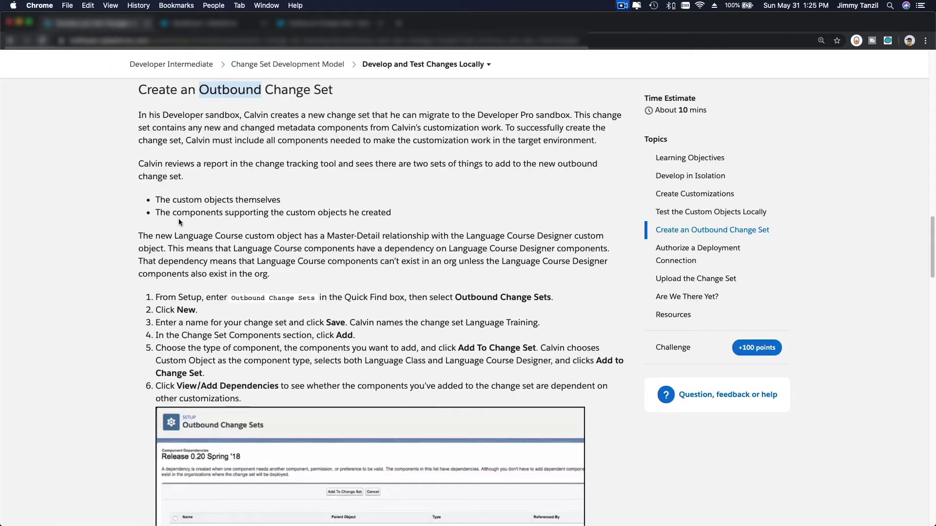
scroll(178, 222, "down", 5)
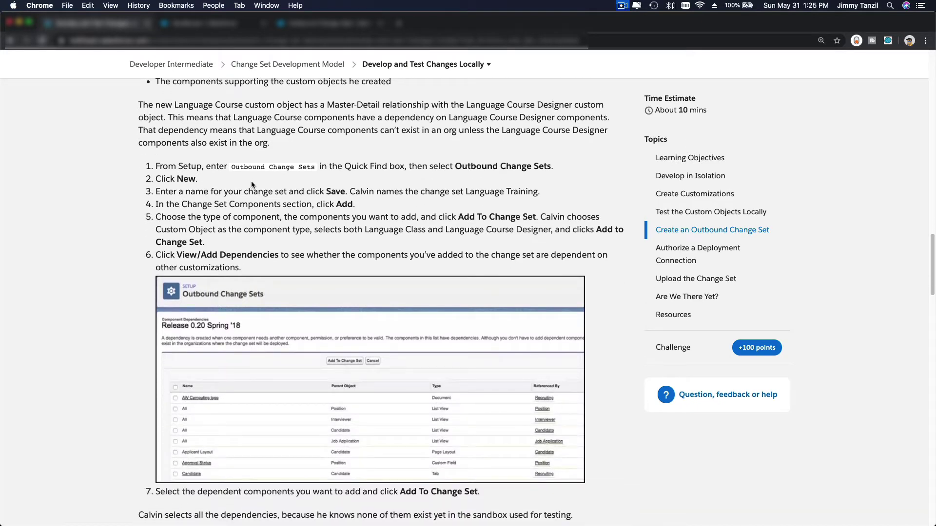
scroll(271, 203, "down", 1)
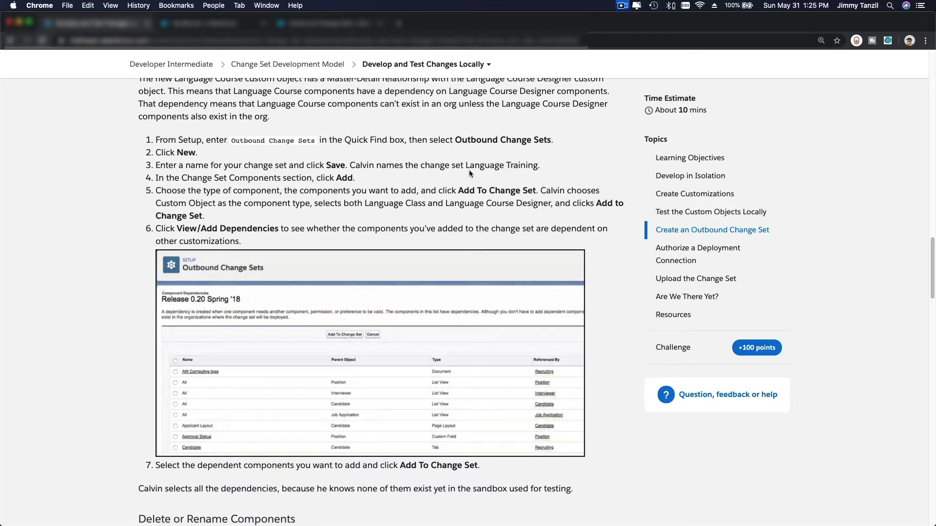
left_click_drag(466, 164, 534, 168)
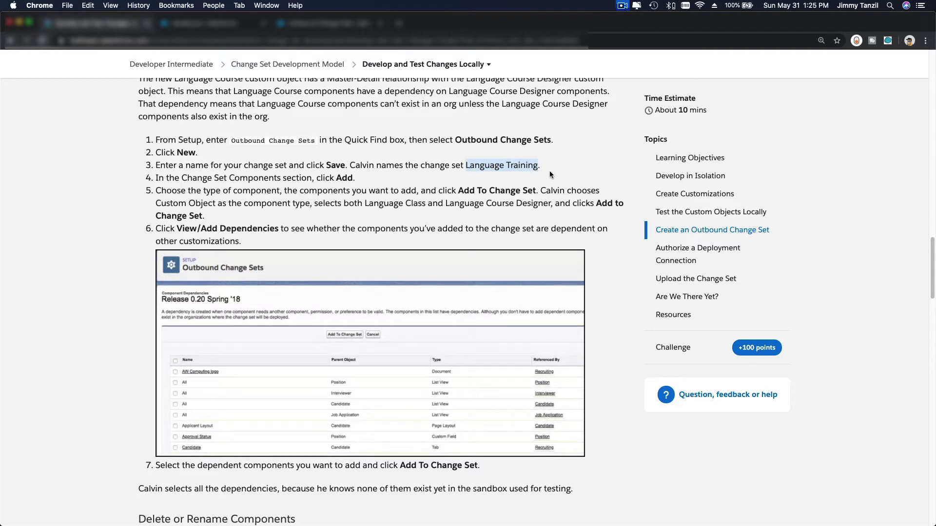
left_click(330, 25)
type("Language Training")
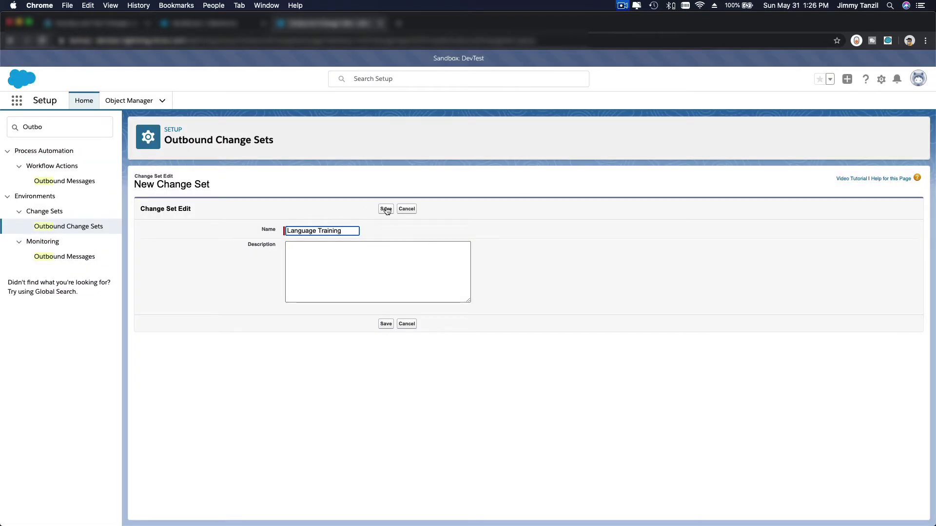
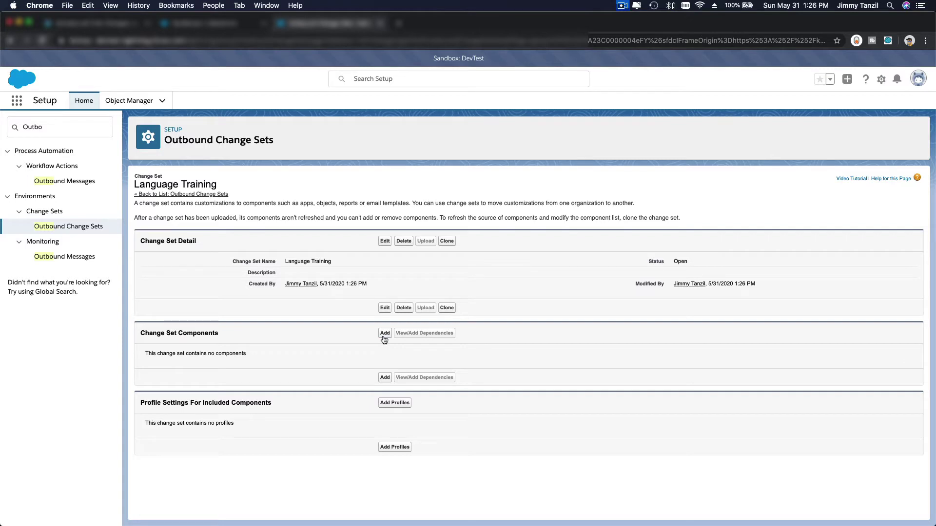
Start adding components to the Language Training change set and set the component type to Custom Object.
left_click(384, 333)
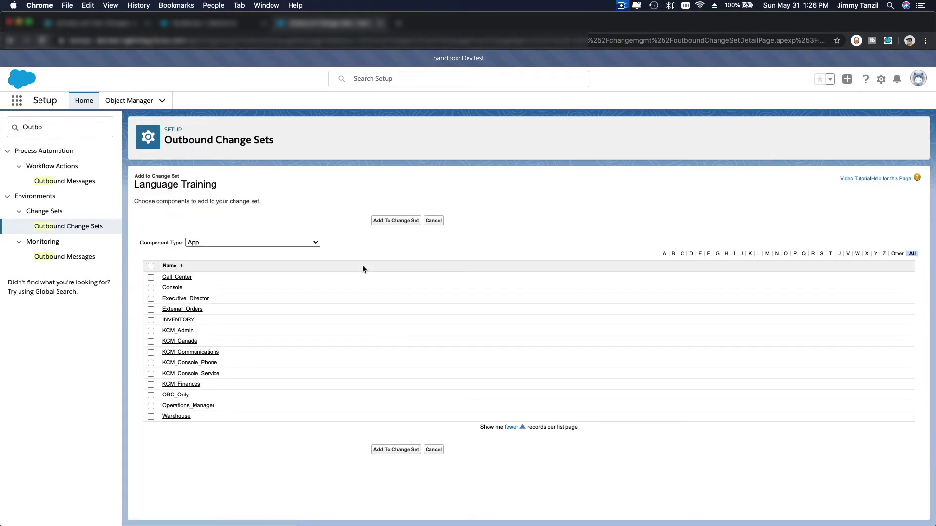
left_click(303, 243)
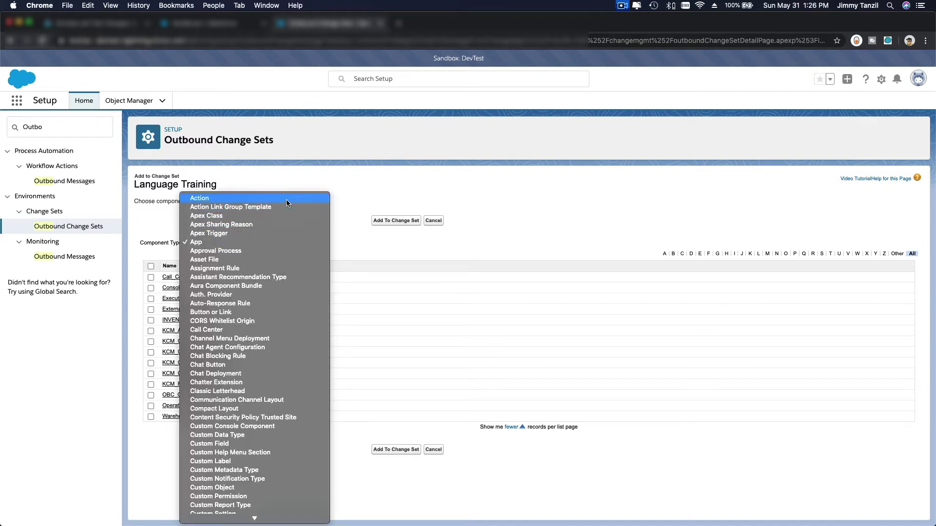
scroll(286, 200, "down", 8)
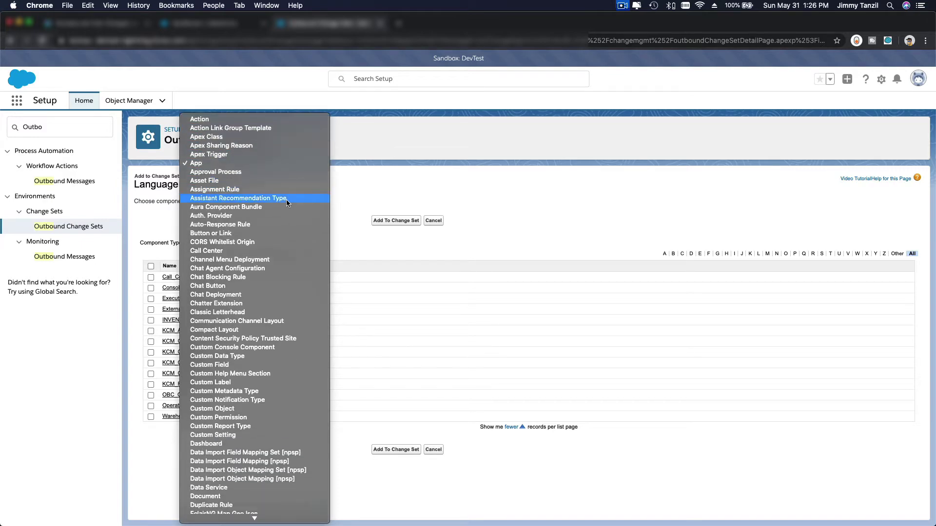
scroll(285, 201, "down", 6)
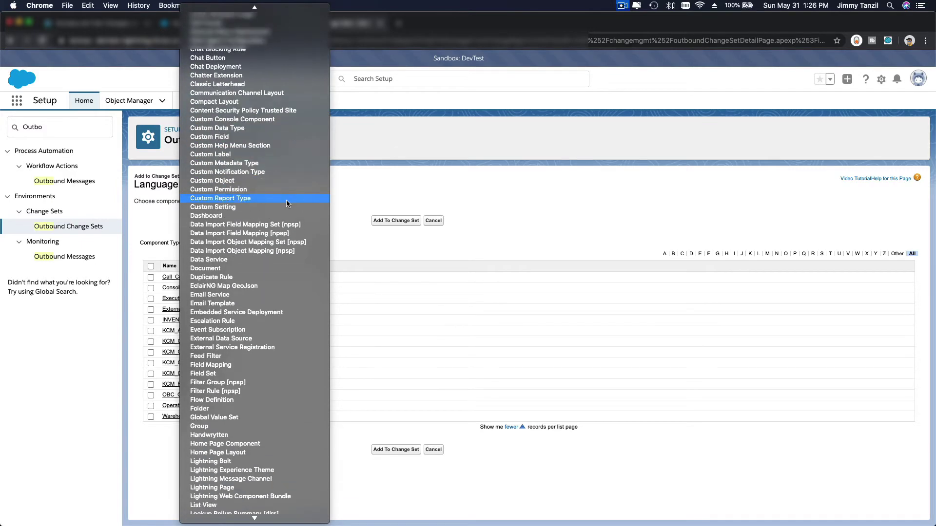
scroll(285, 200, "down", 3)
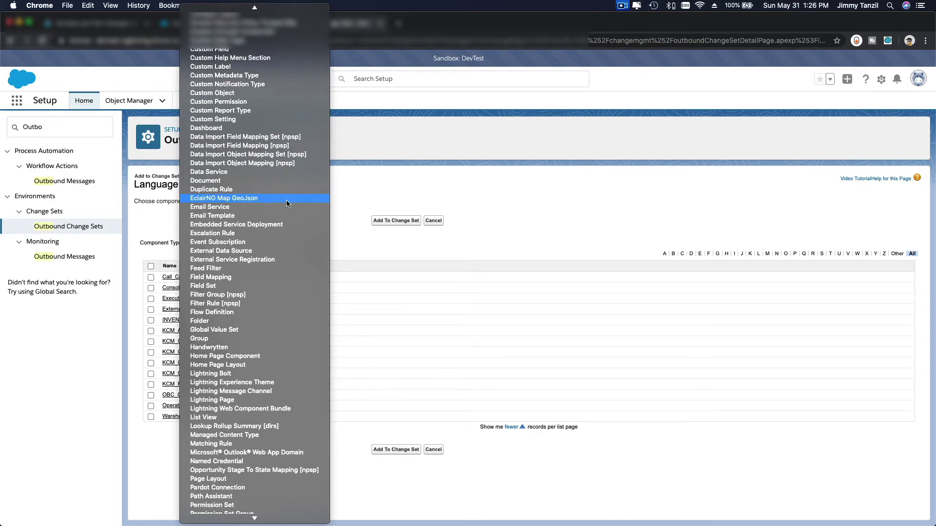
scroll(286, 200, "down", 8)
scroll(286, 203, "down", 1)
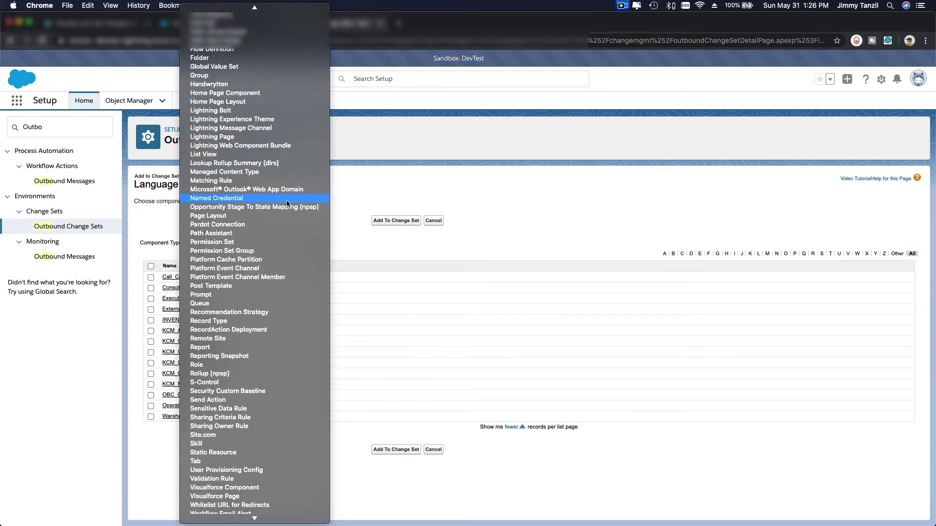
scroll(286, 203, "down", 2)
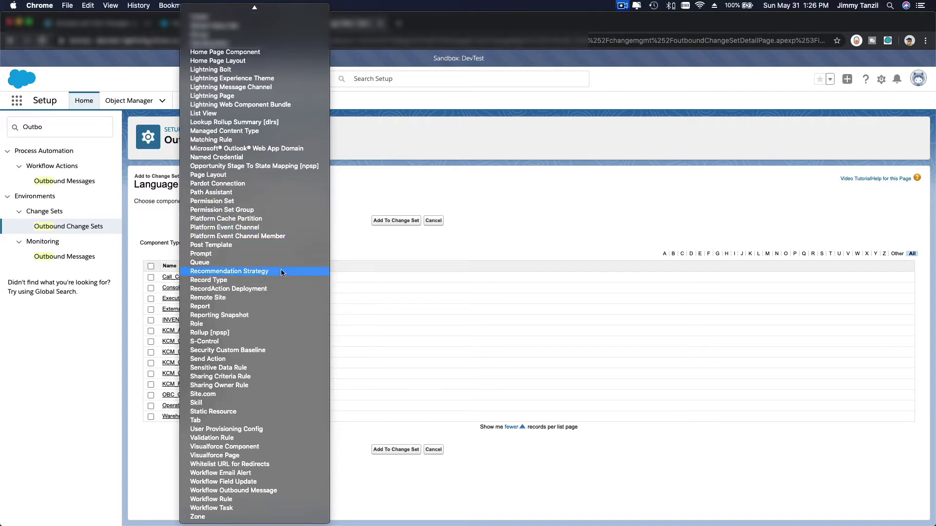
scroll(281, 271, "up", 8)
scroll(281, 271, "up", 4)
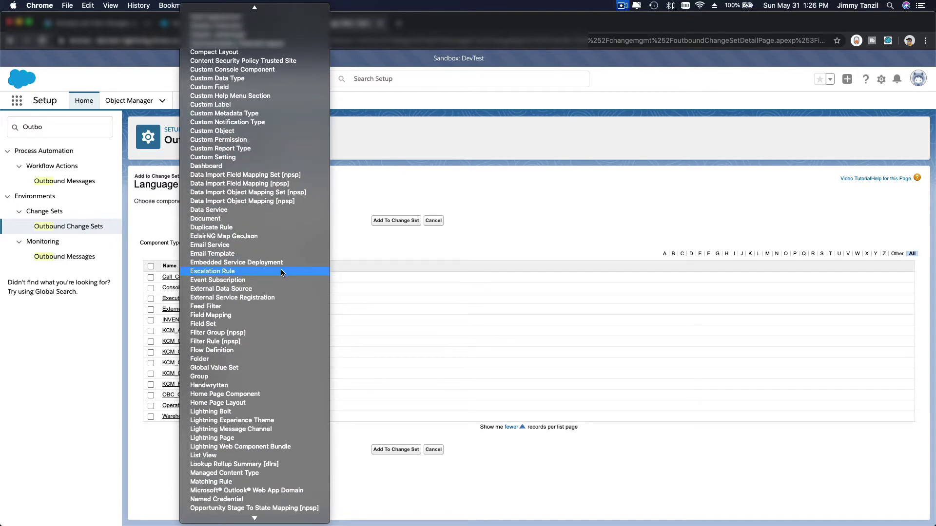
scroll(281, 271, "up", 1)
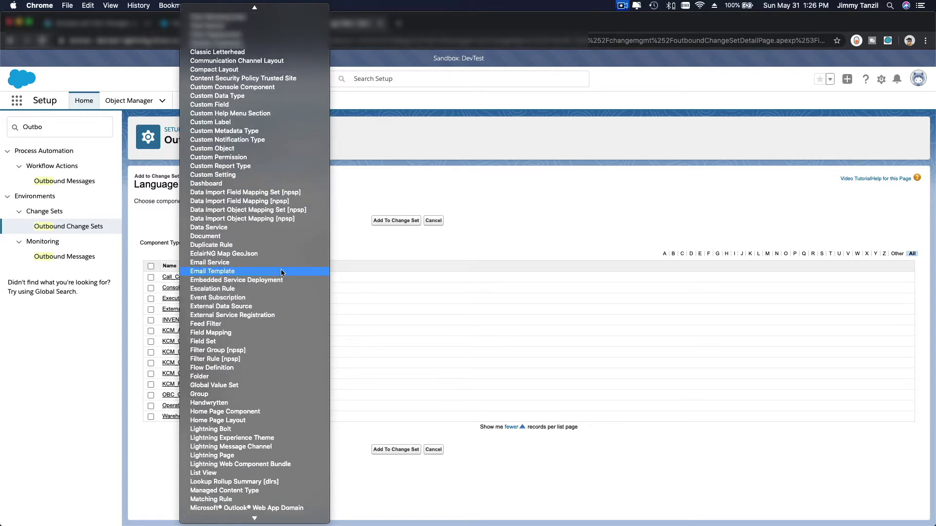
left_click(279, 149)
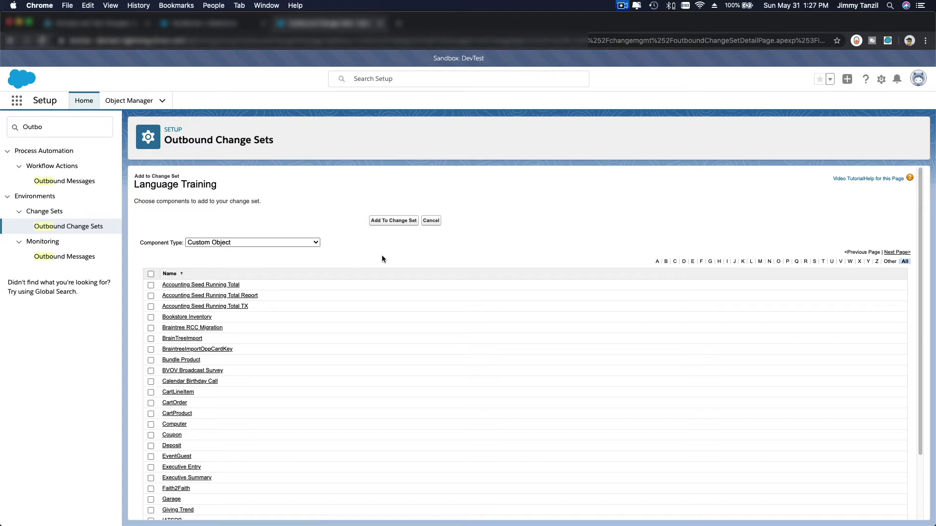
Filter the custom objects by the letter L and add Language Course and Language Course Designer to the change set.
left_click(752, 262)
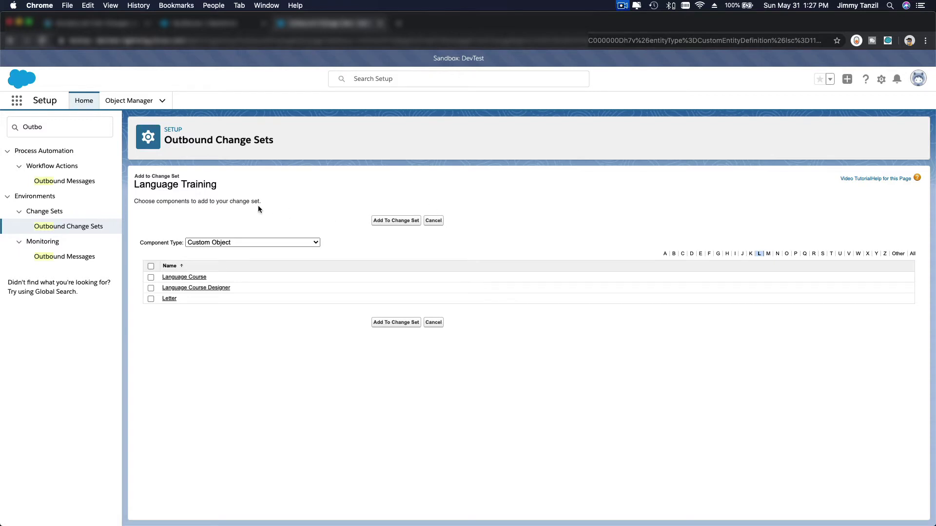
left_click(150, 277)
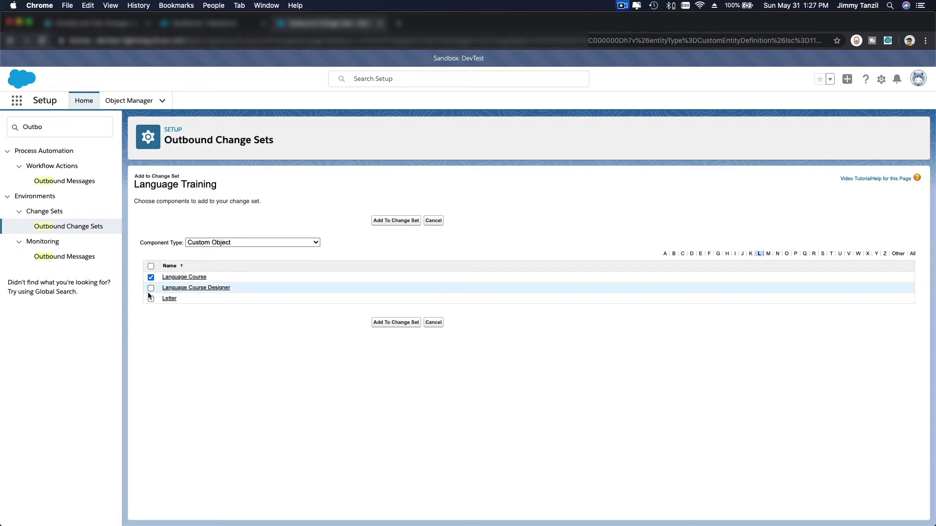
left_click(151, 288)
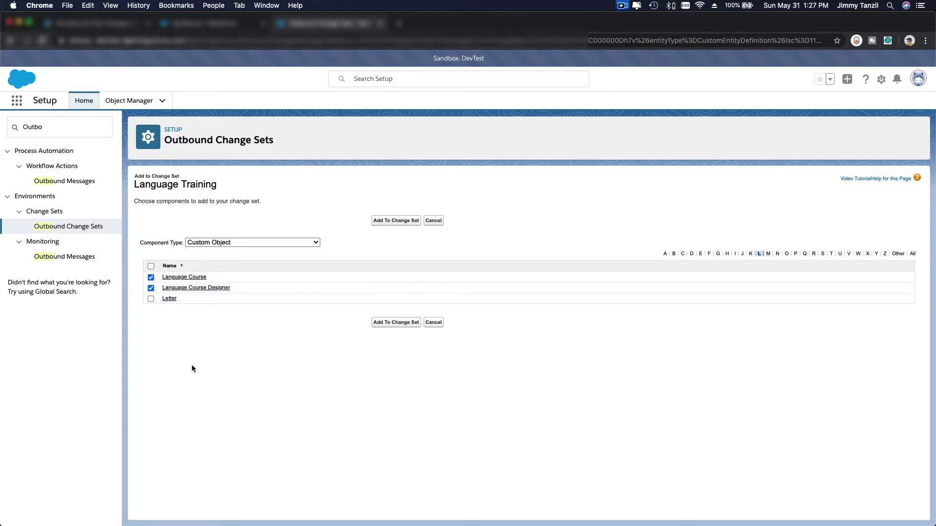
left_click(400, 328)
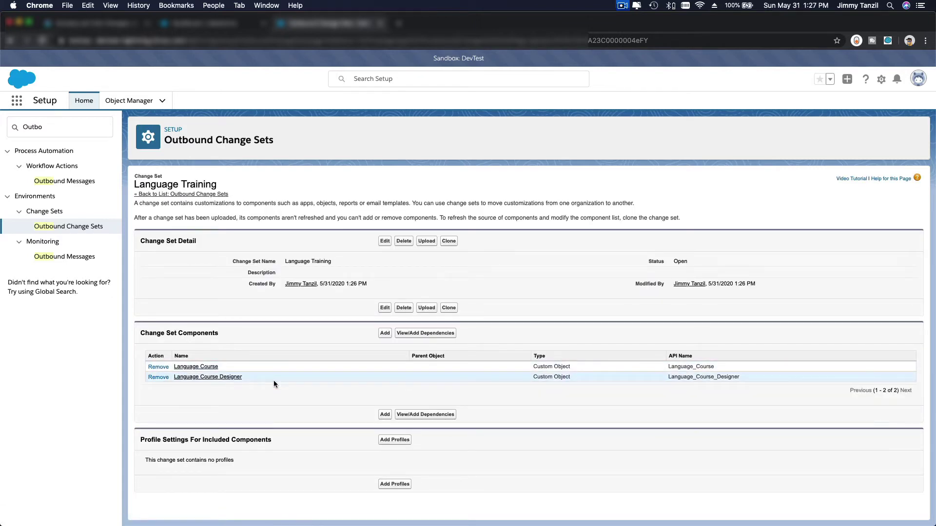
scroll(274, 385, "down", 1)
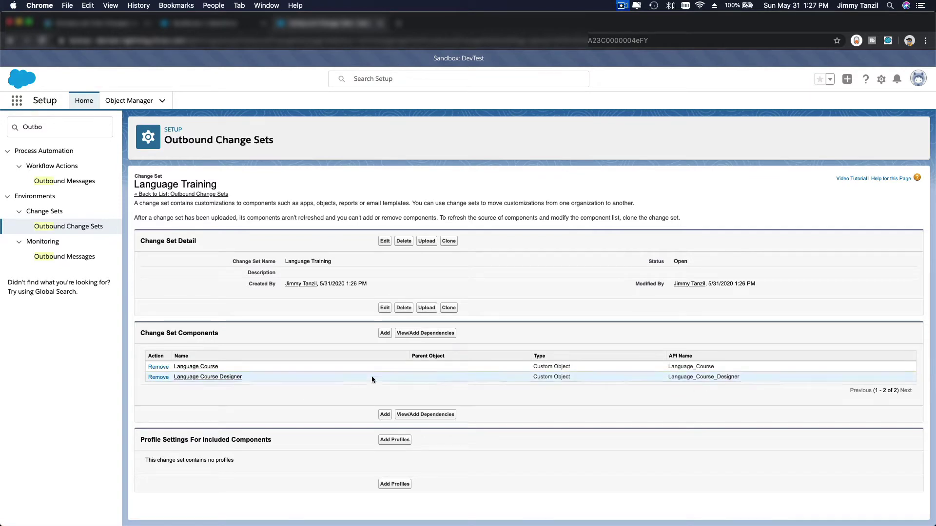
Look through the other component types that can be added to the Language Training change set, leaving the type as App.
left_click(381, 337)
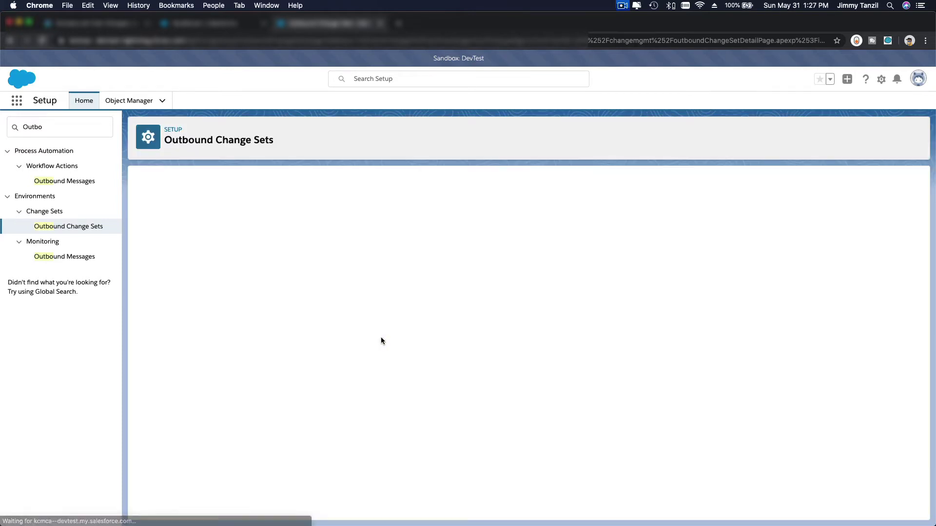
left_click(296, 241)
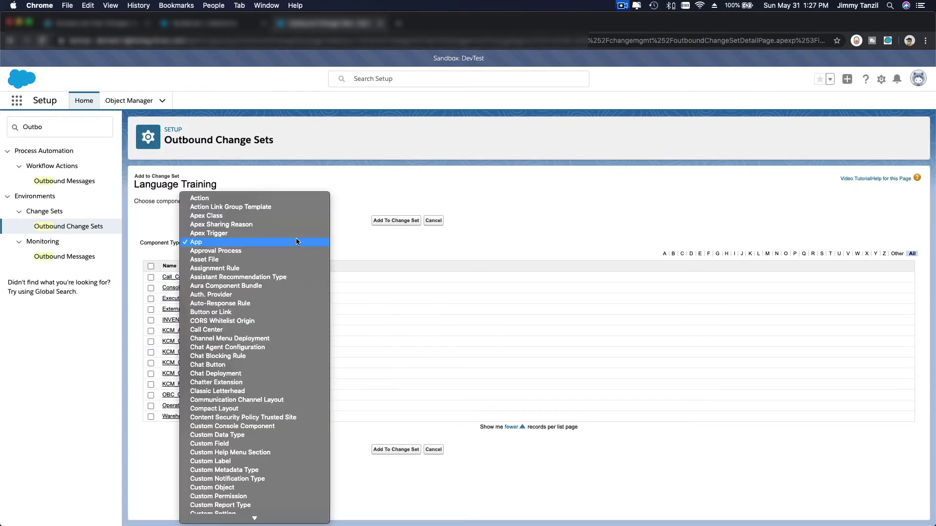
scroll(296, 241, "down", 5)
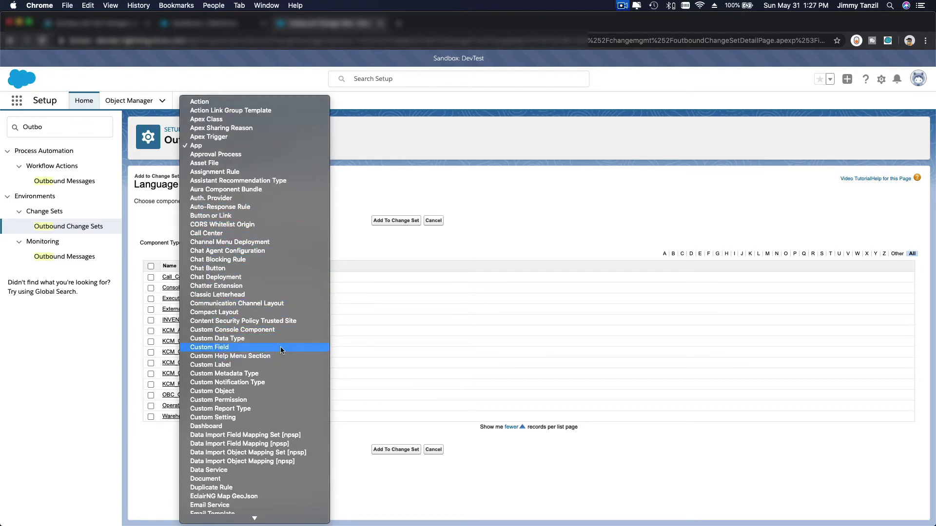
scroll(280, 346, "down", 10)
scroll(280, 347, "down", 10)
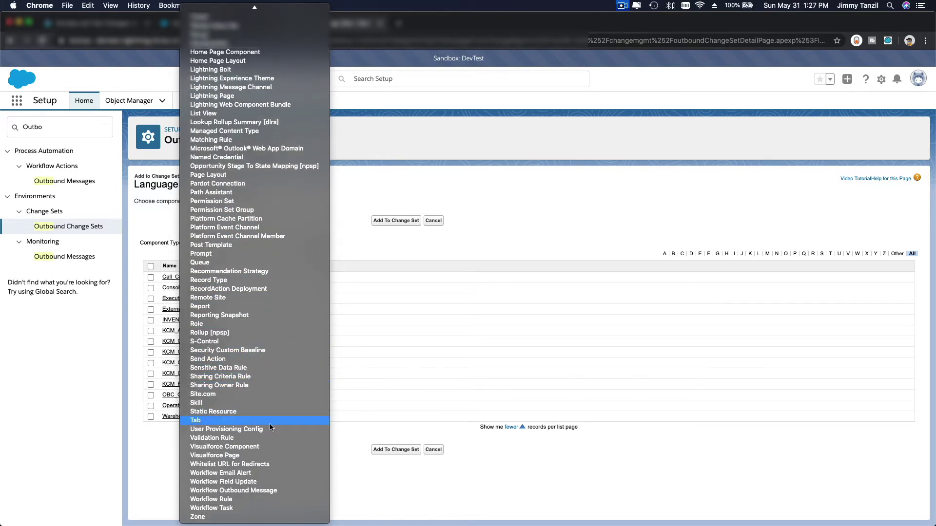
left_click(393, 243)
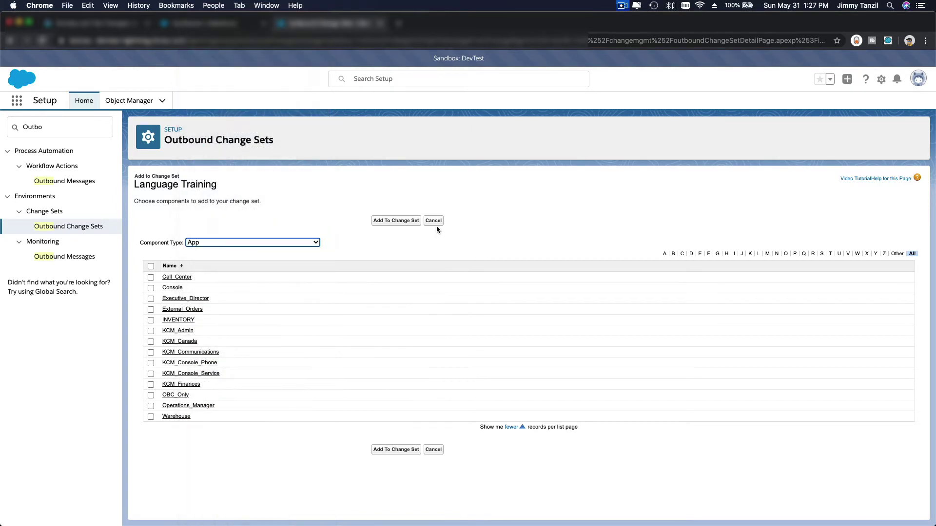
Leave the component selection and add all listed component dependencies to the Language Training change set.
left_click(436, 221)
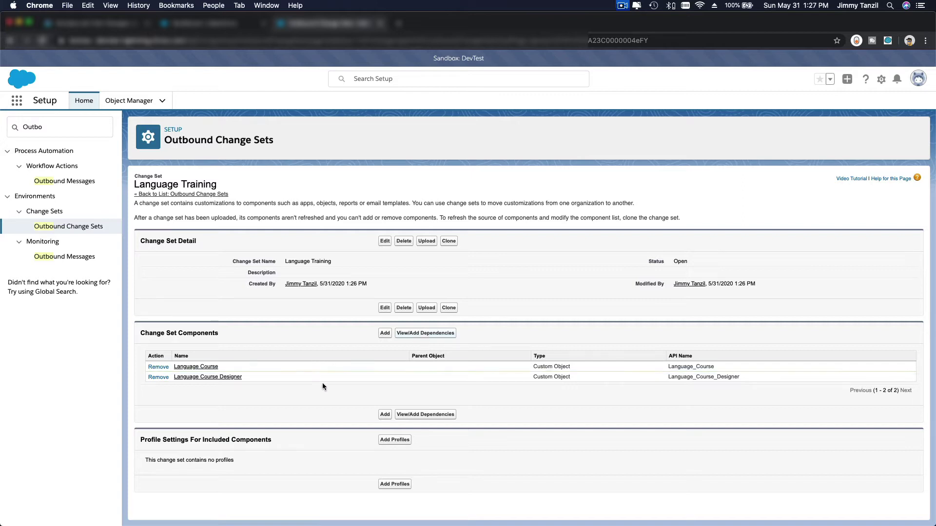
left_click(425, 335)
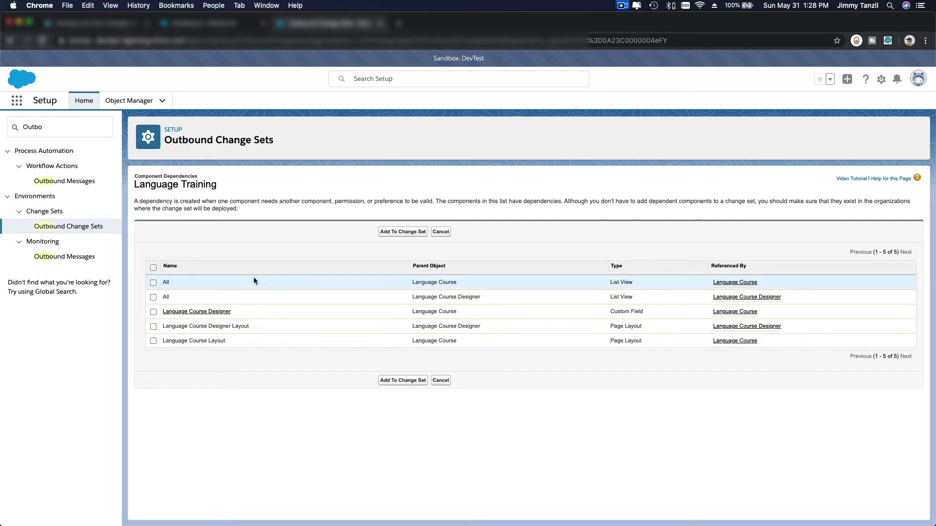
left_click(153, 267)
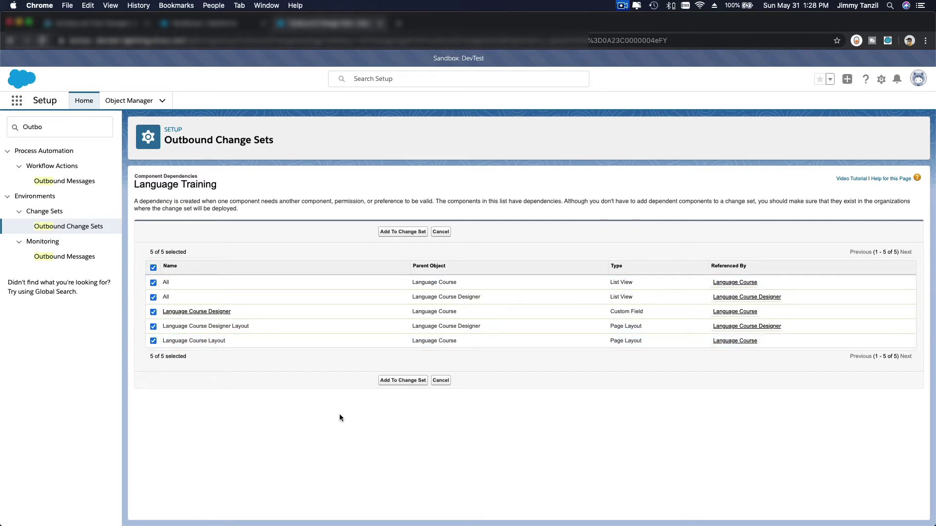
left_click(405, 382)
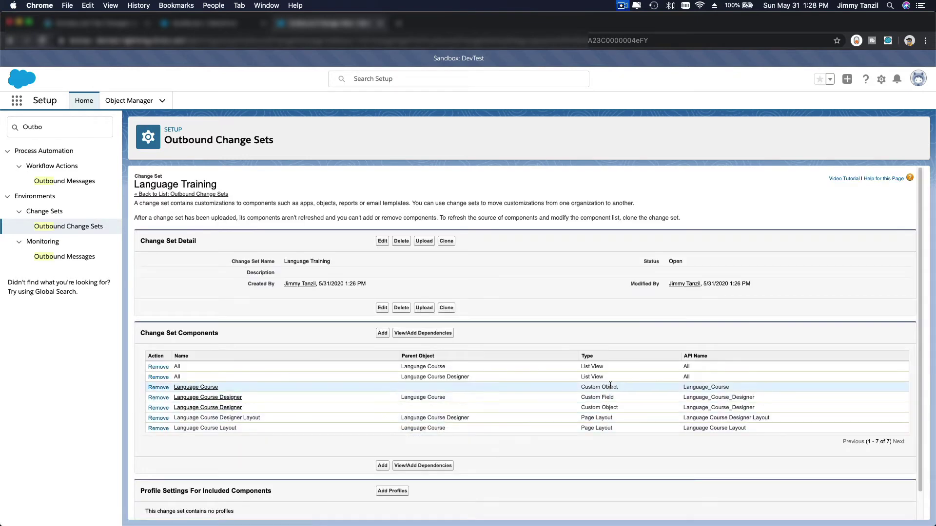
scroll(607, 410, "down", 2)
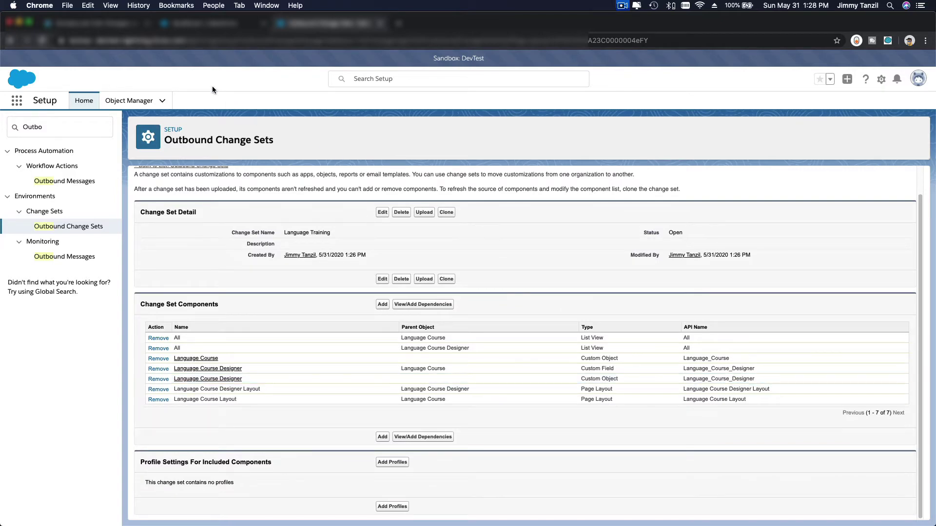
Switch to Trailhead and check the outbound change set instructions on adding components and dependencies.
left_click(98, 24)
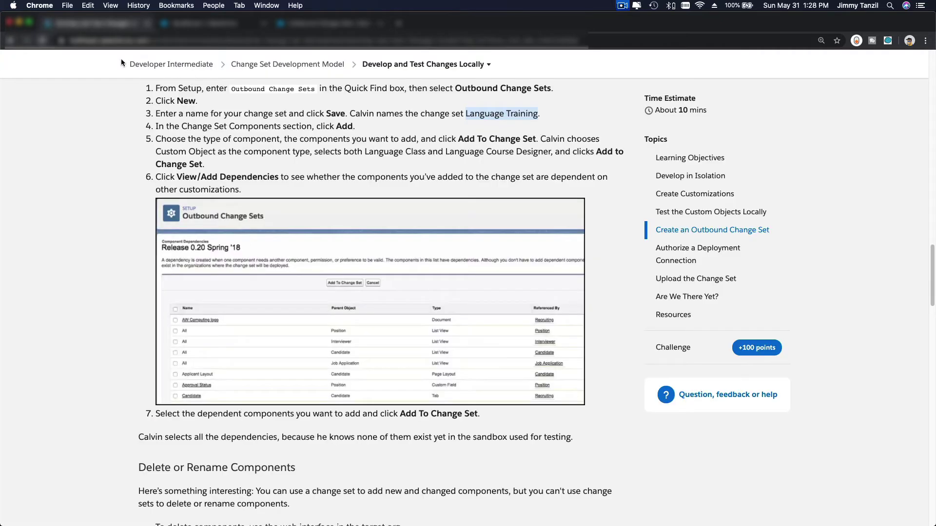
left_click(403, 146)
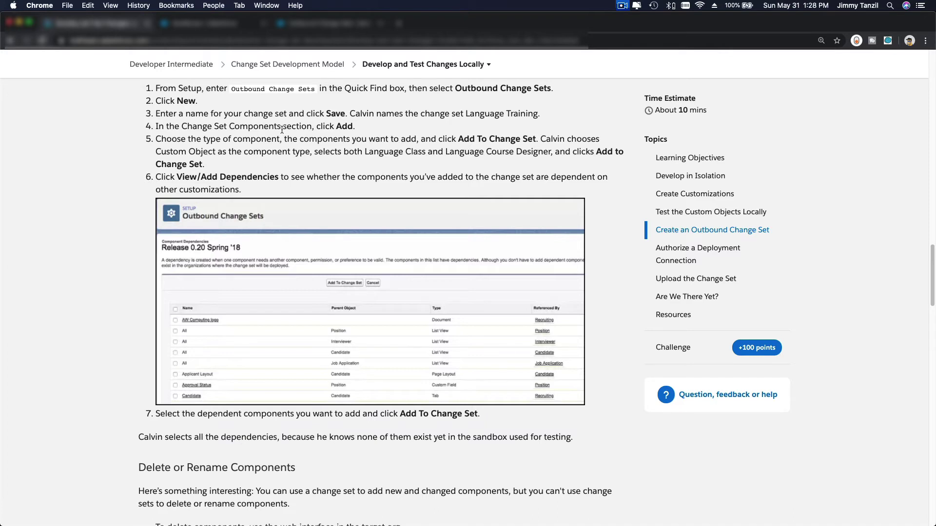
scroll(282, 129, "up", 1)
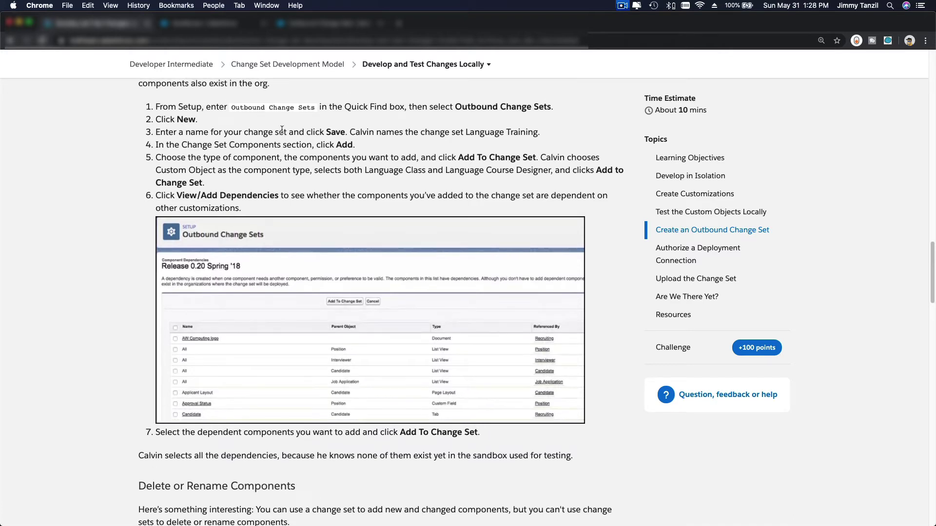
scroll(282, 130, "down", 1)
scroll(269, 166, "down", 3)
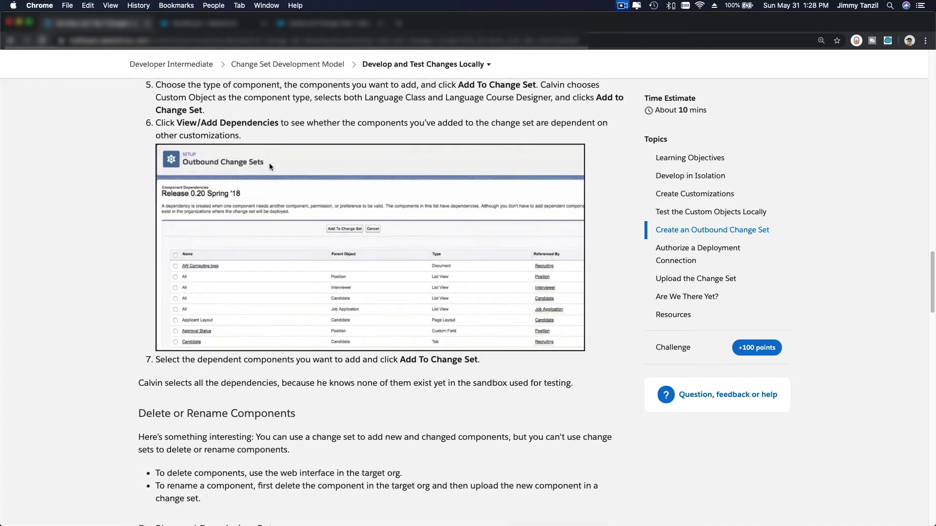
triple_click(325, 360)
scroll(326, 356, "down", 2)
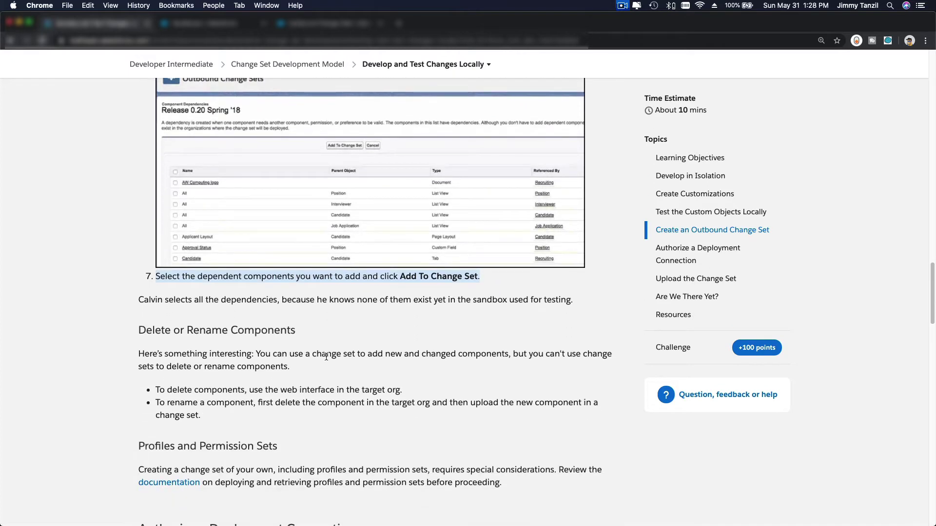
left_click(384, 342)
scroll(384, 343, "down", 3)
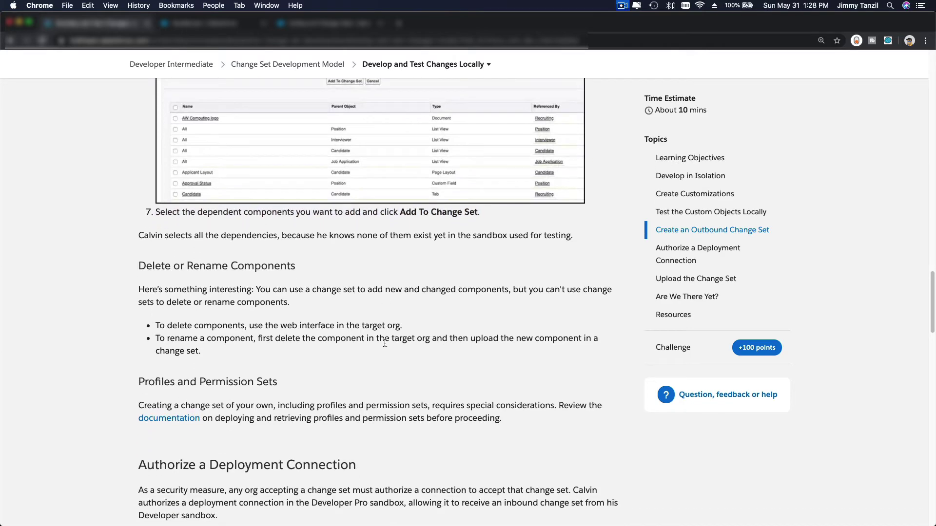
scroll(384, 342, "down", 2)
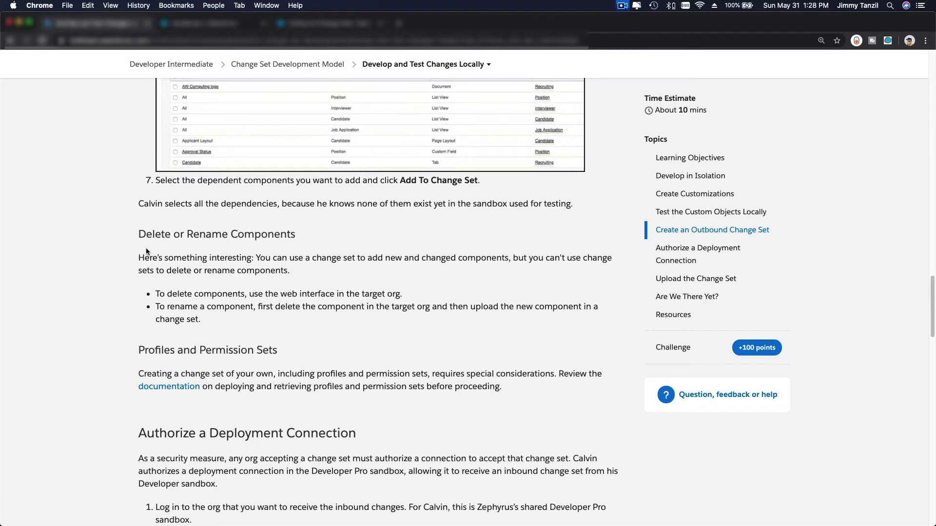
Read Trailhead's guidance on deleting or renaming components and on profiles and permission sets in change sets.
left_click_drag(139, 257, 212, 319)
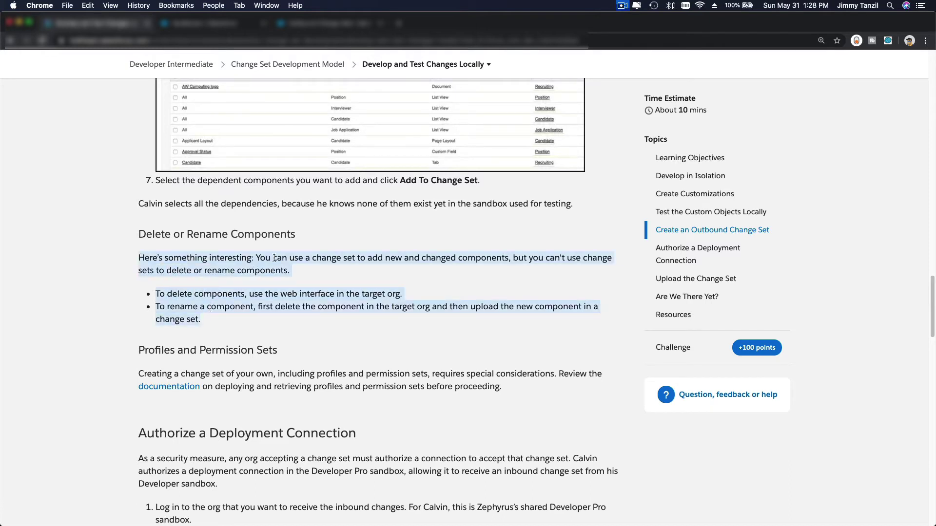
double_click(392, 258)
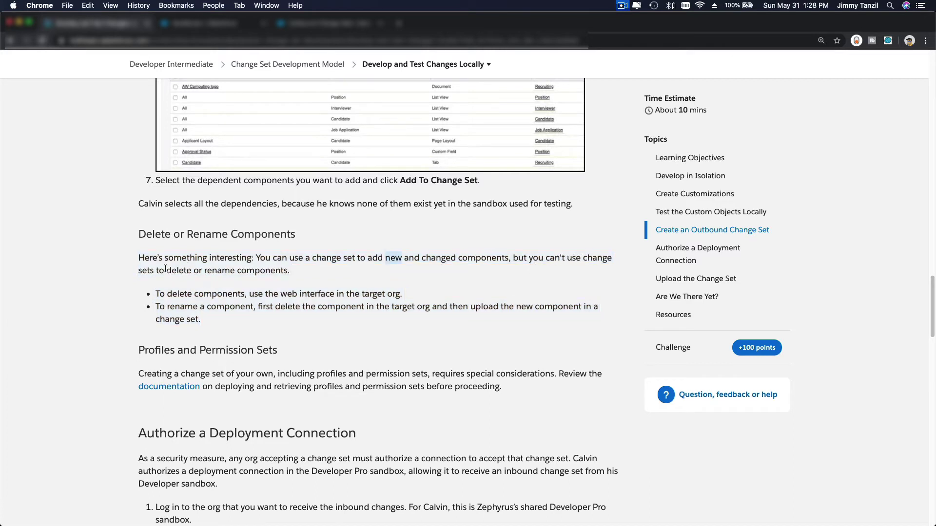
left_click_drag(167, 270, 287, 271)
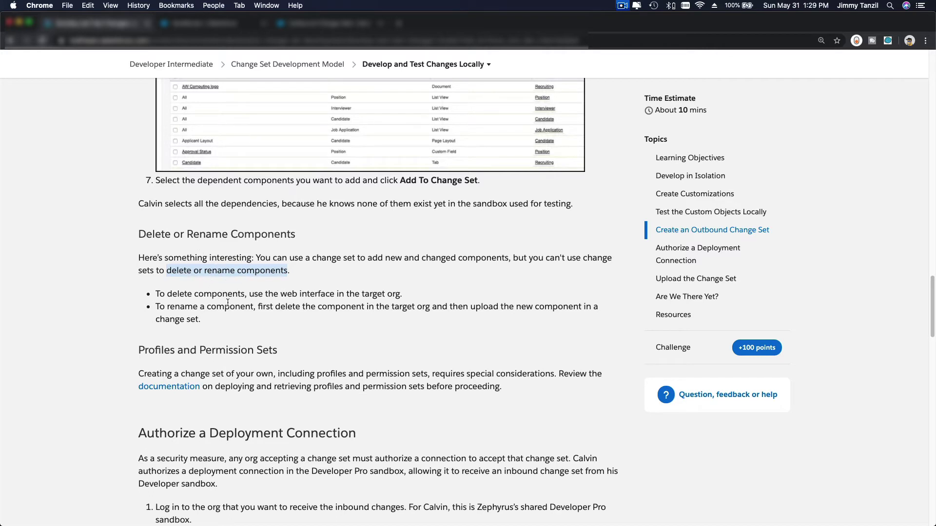
left_click(206, 328)
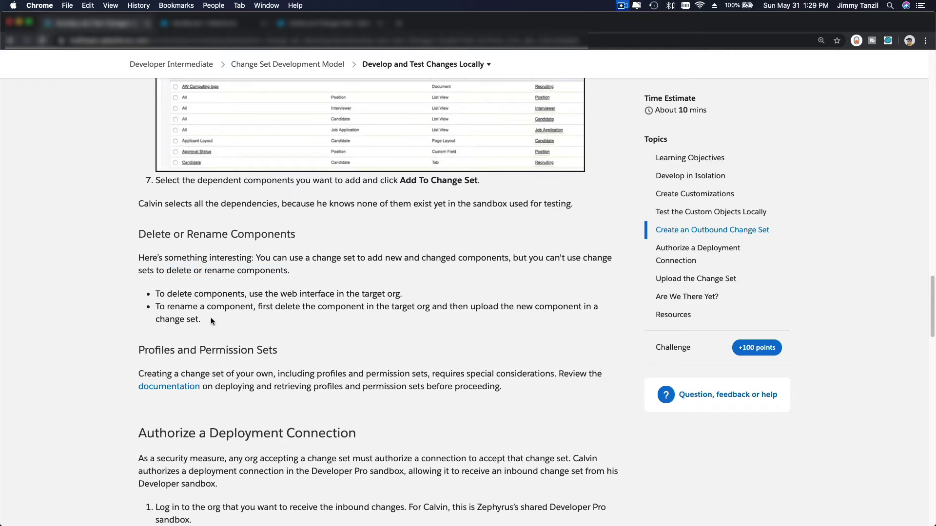
left_click_drag(211, 317, 131, 263)
scroll(233, 267, "down", 1)
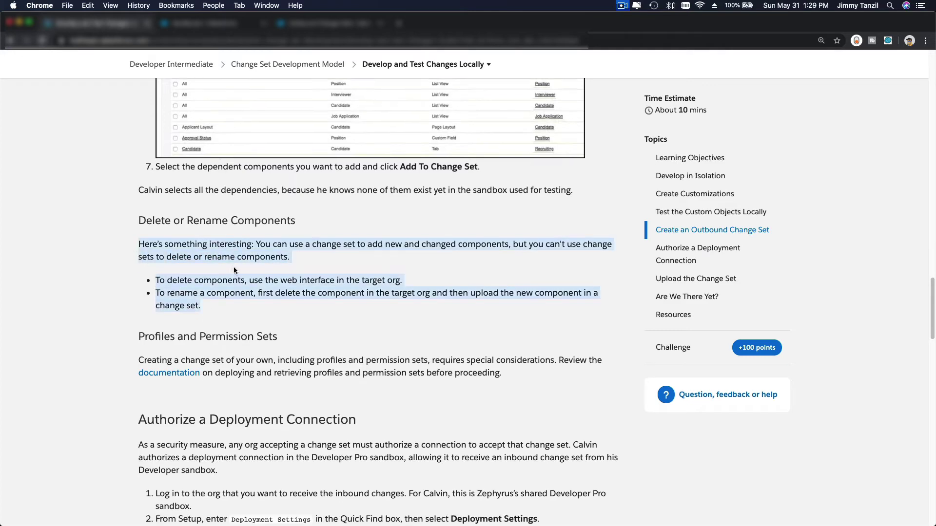
scroll(233, 267, "down", 3)
left_click(259, 274)
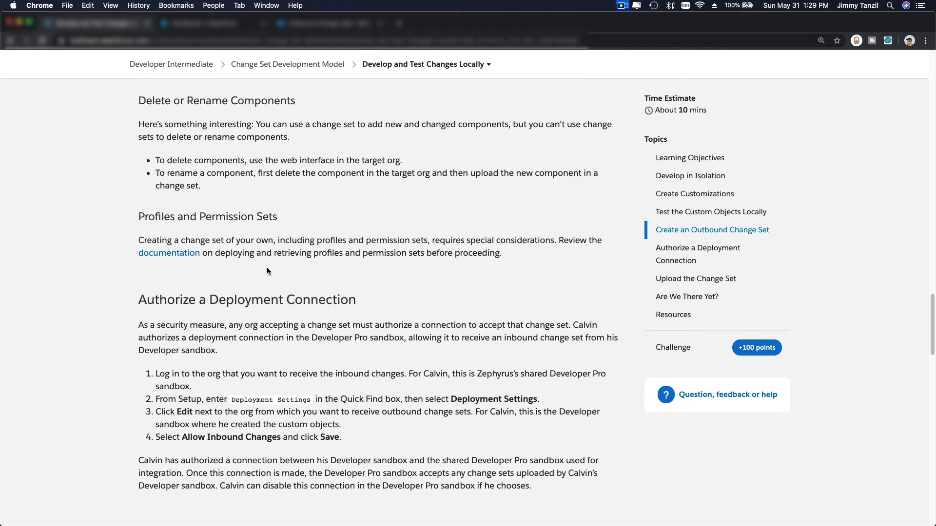
Return to the Language Training change set in DevTest and add the settings of all listed profiles to it.
left_click(307, 27)
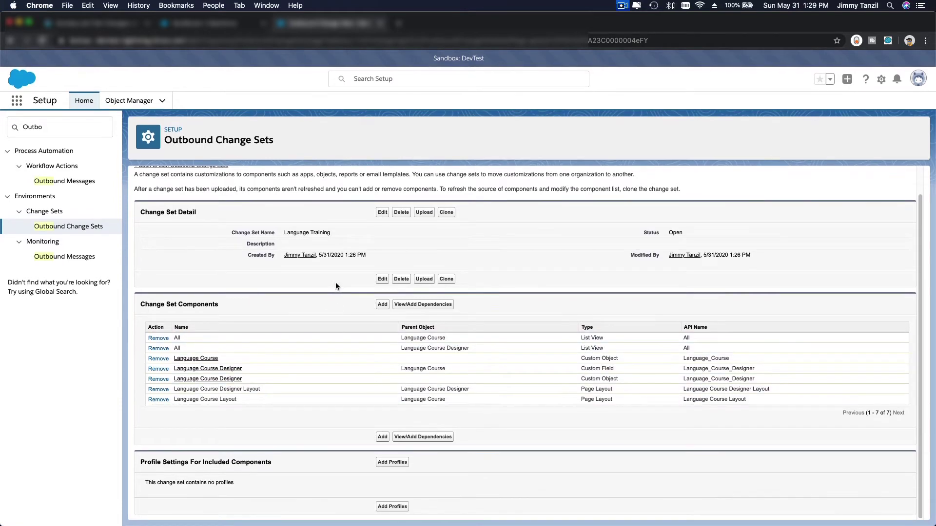
left_click(392, 467)
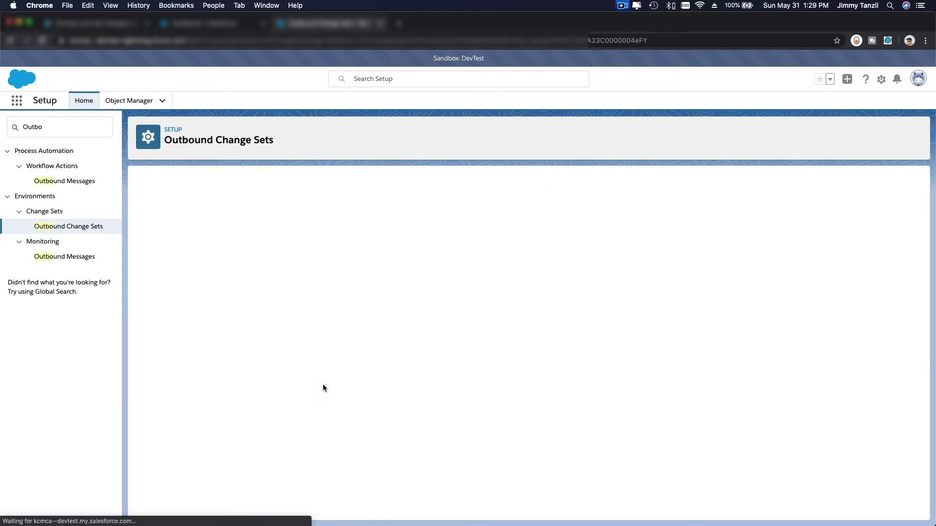
left_click(153, 249)
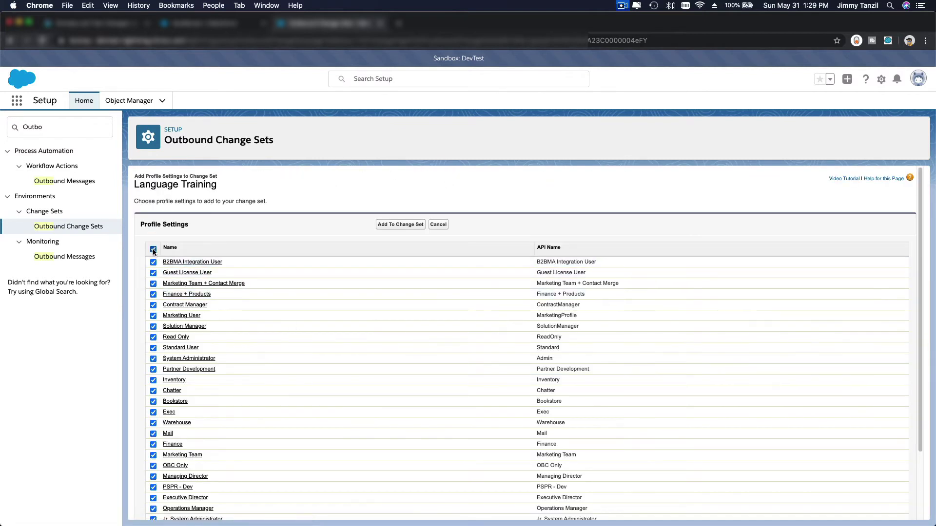
left_click(393, 230)
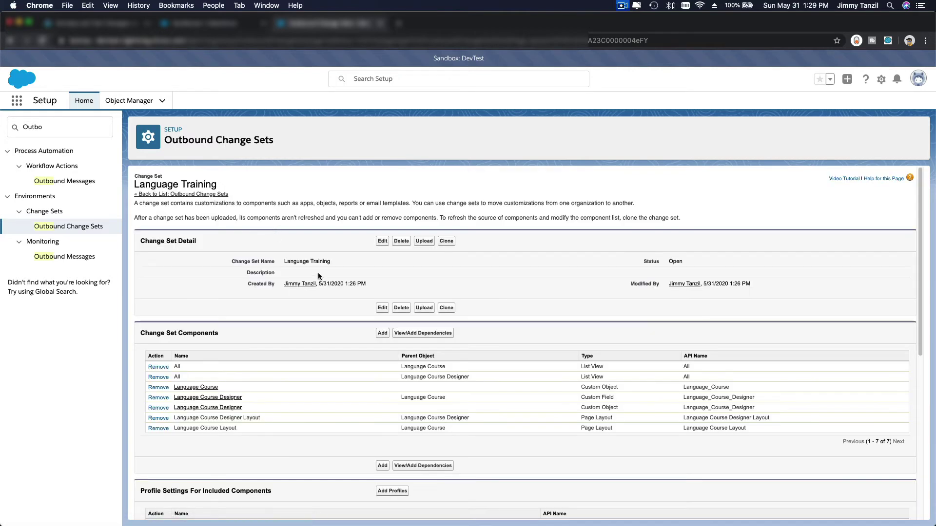
scroll(317, 276, "down", 5)
scroll(318, 276, "down", 3)
scroll(314, 273, "up", 5)
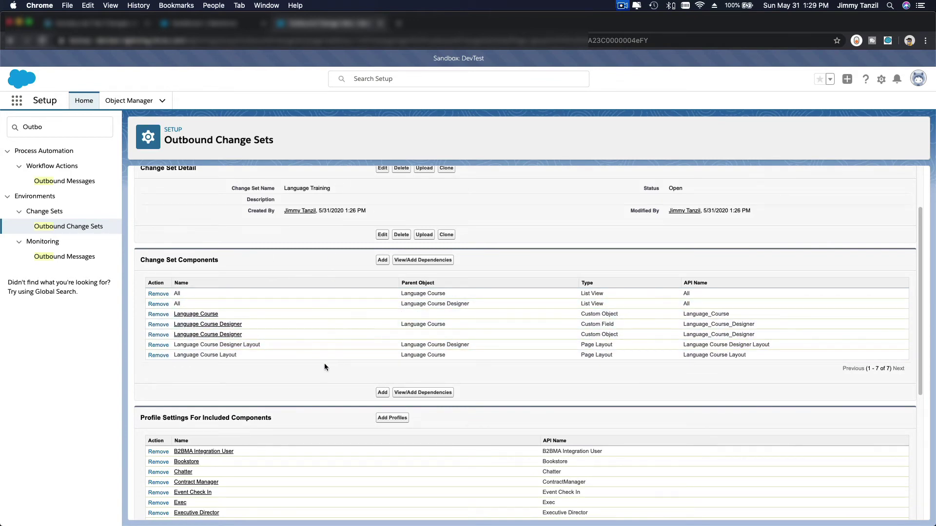
Review the Language Training change set's components and profile settings, then try to upload the change set.
scroll(324, 364, "down", 1)
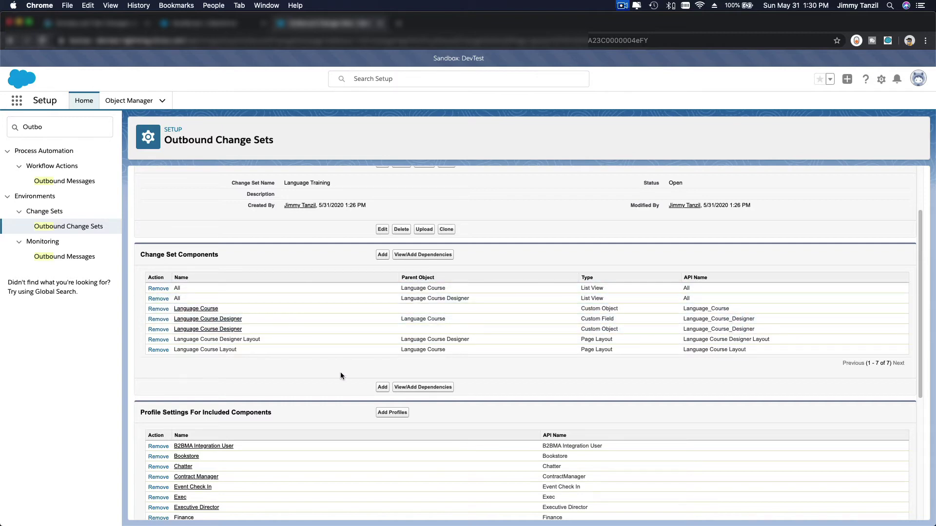
scroll(340, 372, "down", 2)
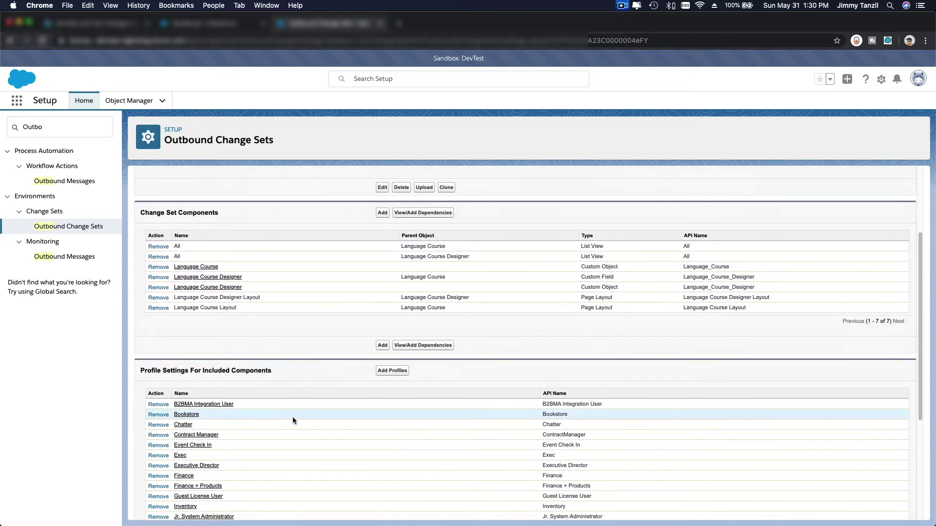
scroll(299, 386, "up", 3)
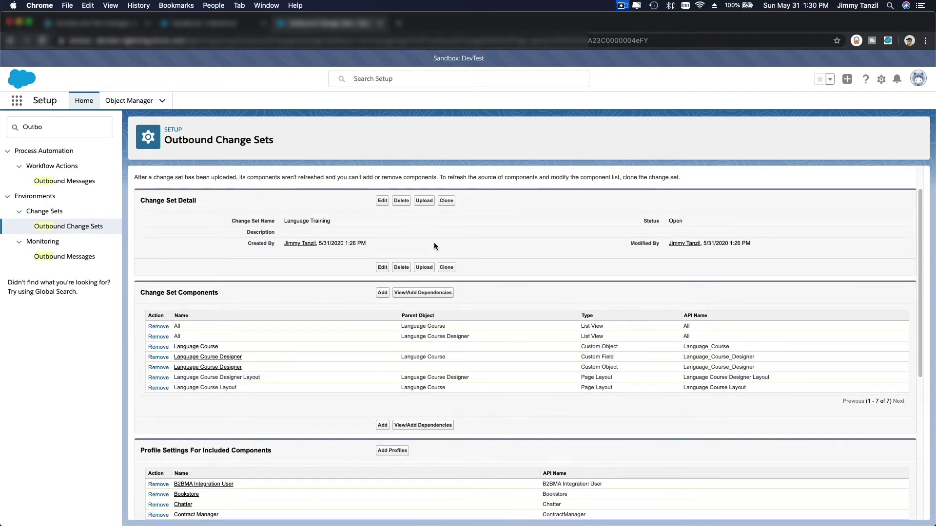
left_click(427, 205)
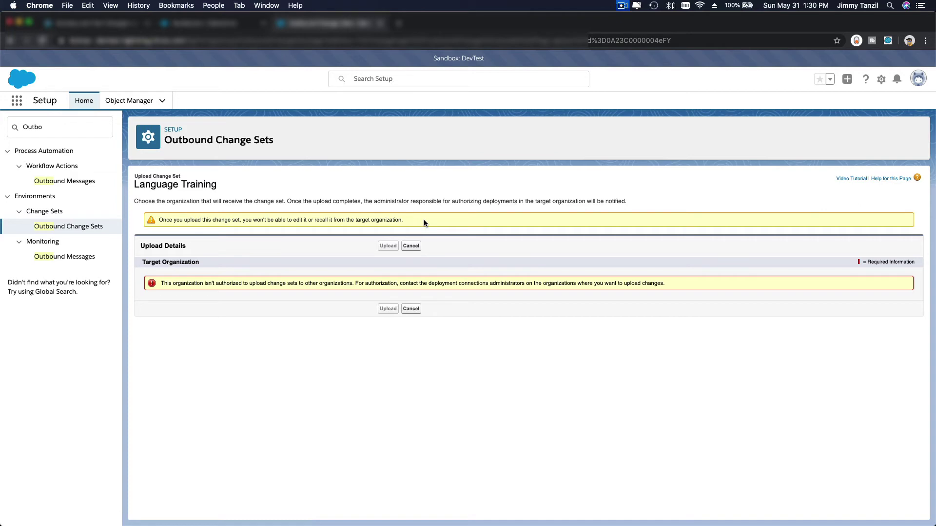
Look up how to authorize a deployment connection and upload the change set in the Trailhead unit.
left_click(105, 26)
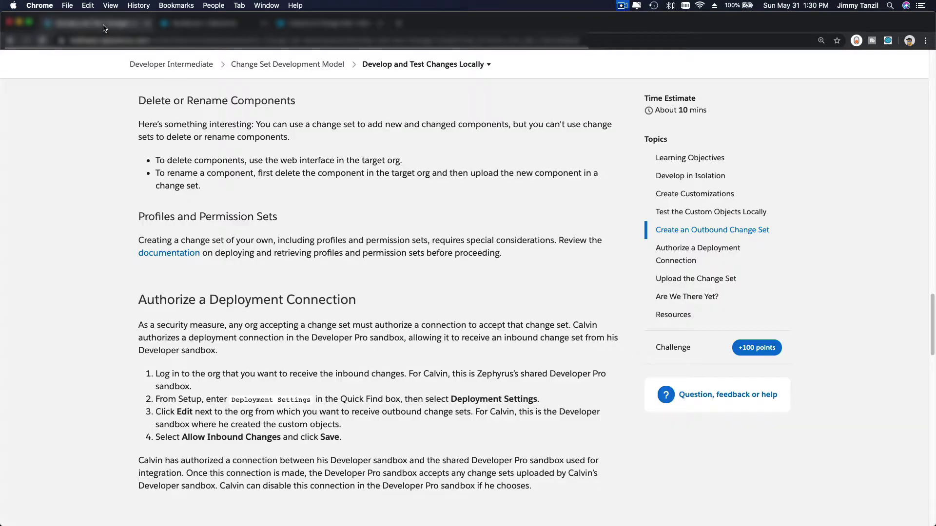
scroll(292, 195, "down", 5)
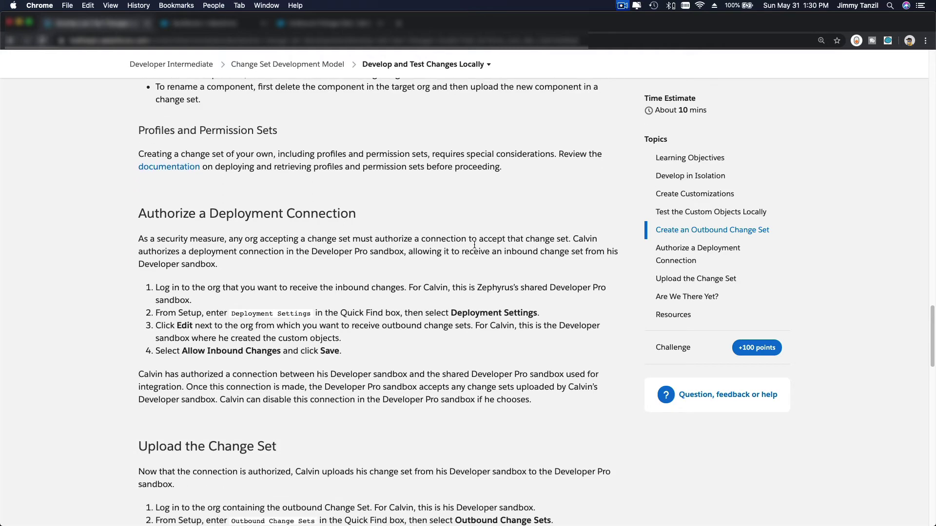
triple_click(160, 134)
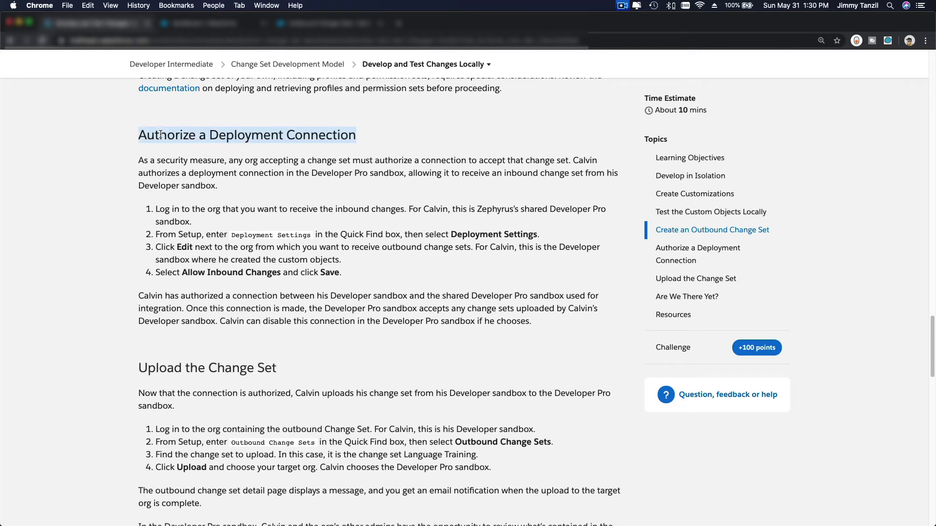
scroll(160, 135, "down", 2)
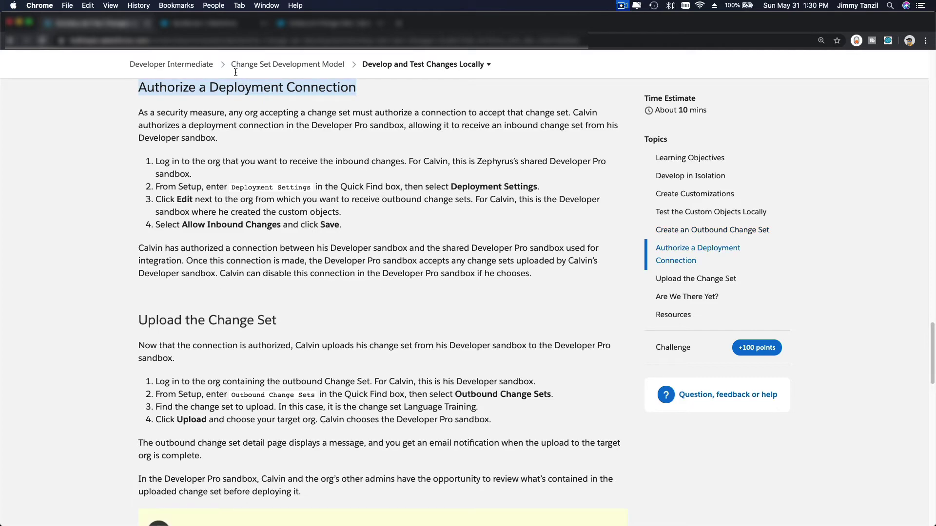
Log in to the KCMFull sandbox from the production org's sandbox list and open its Deployment Settings.
left_click(215, 25)
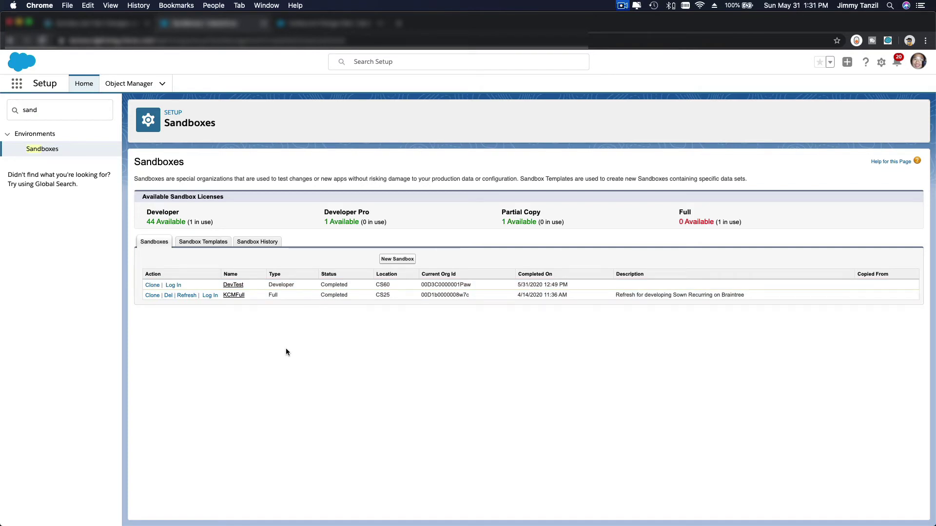
left_click(213, 296)
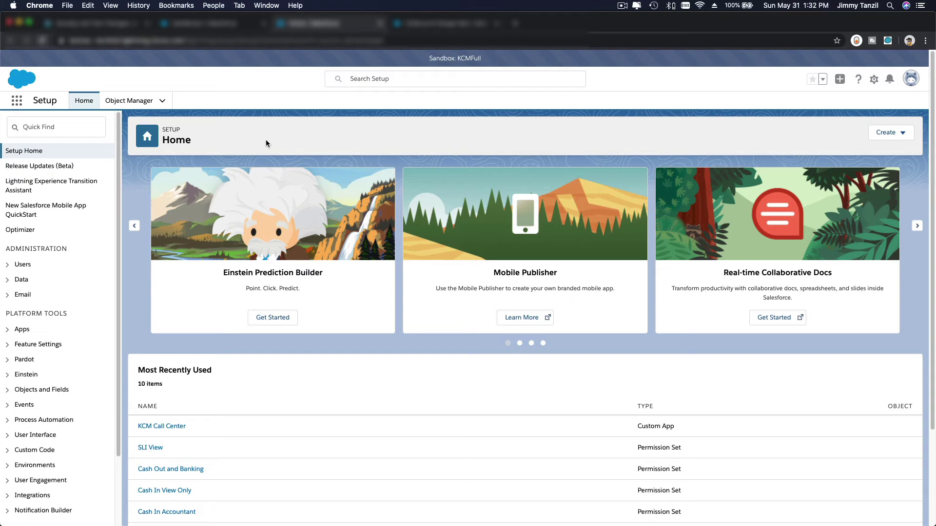
left_click(75, 135)
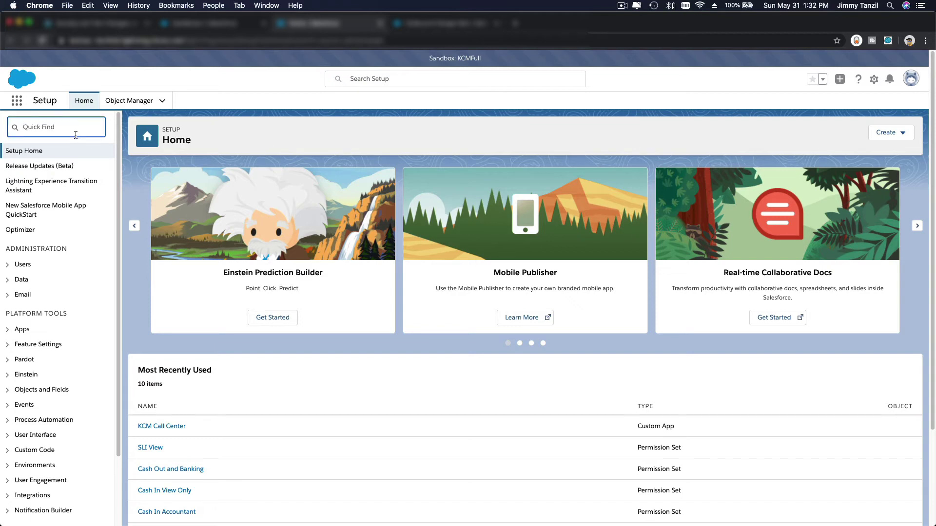
type("deploy")
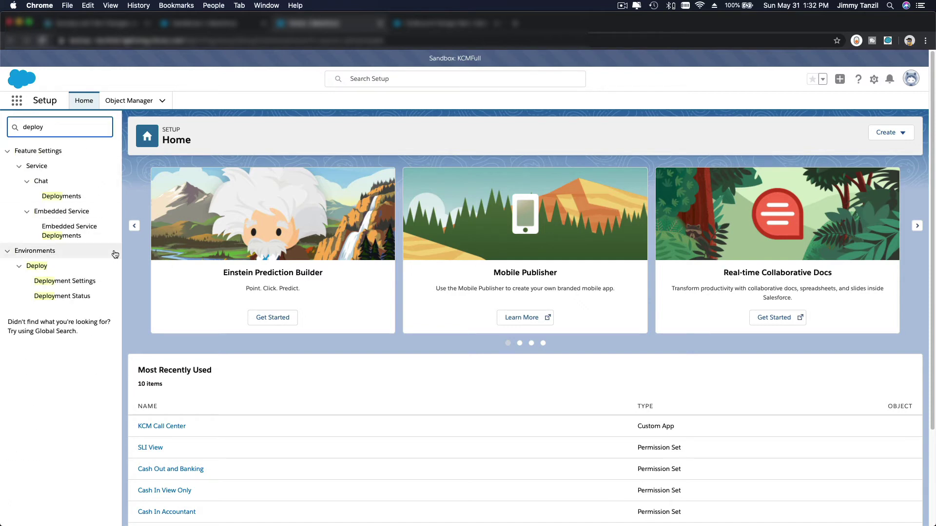
left_click(75, 284)
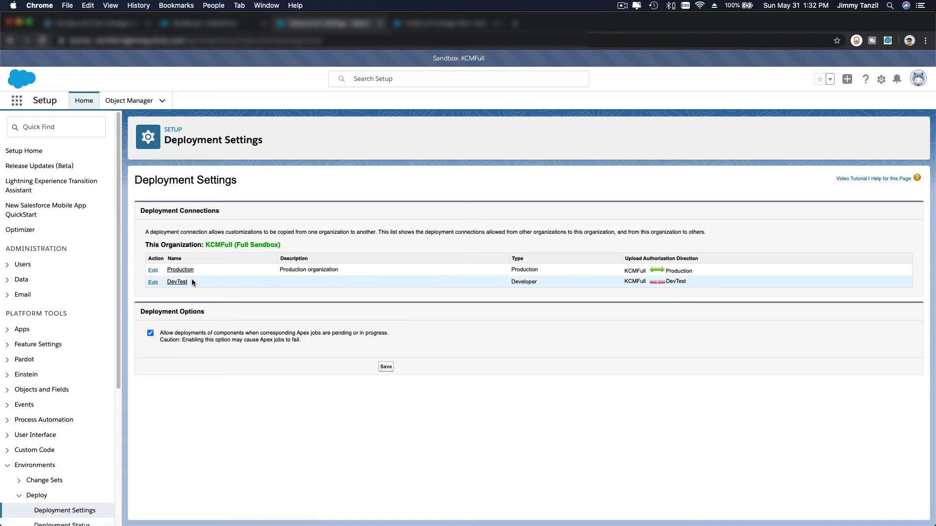
Edit KCMFull's deployment connection for DevTest to allow inbound changes and save it.
mouse_move(663, 282)
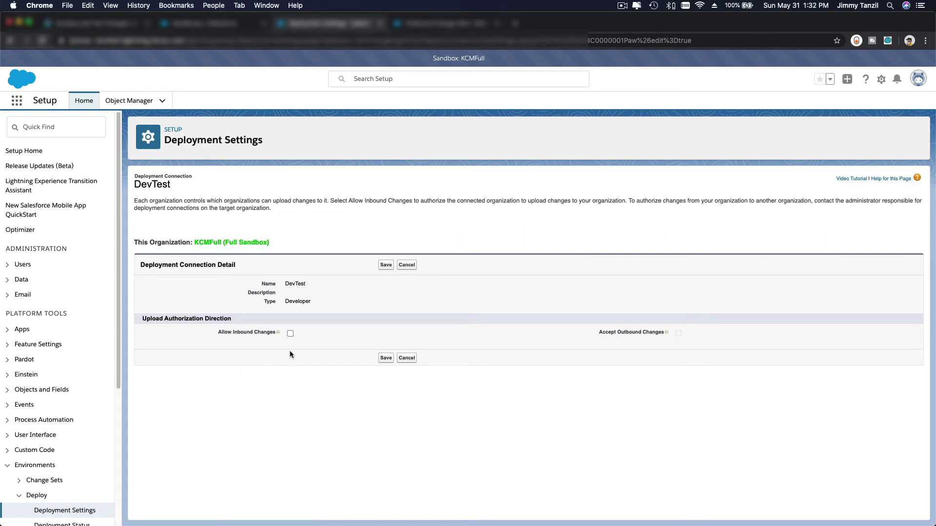
left_click(291, 334)
left_click(385, 265)
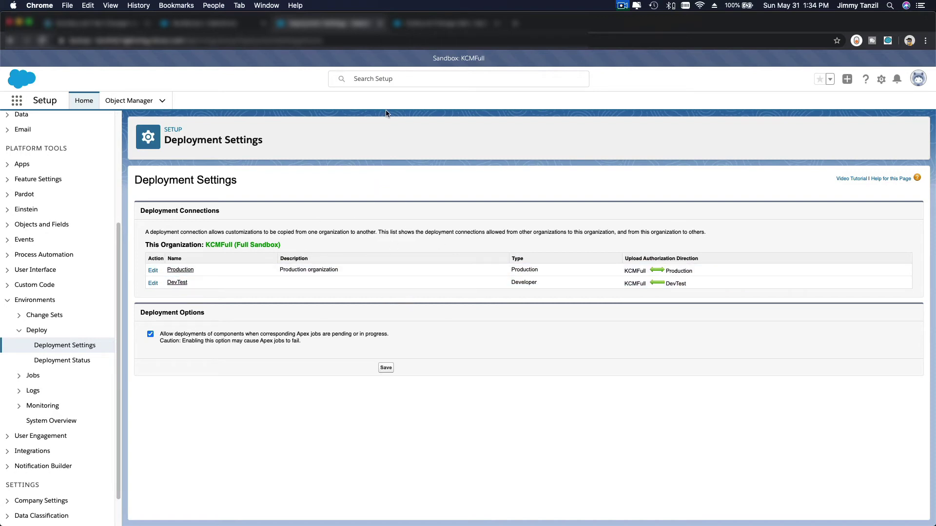
Return to the Language Training upload page in DevTest, reload it and choose KCMFull as the target organization.
left_click(427, 26)
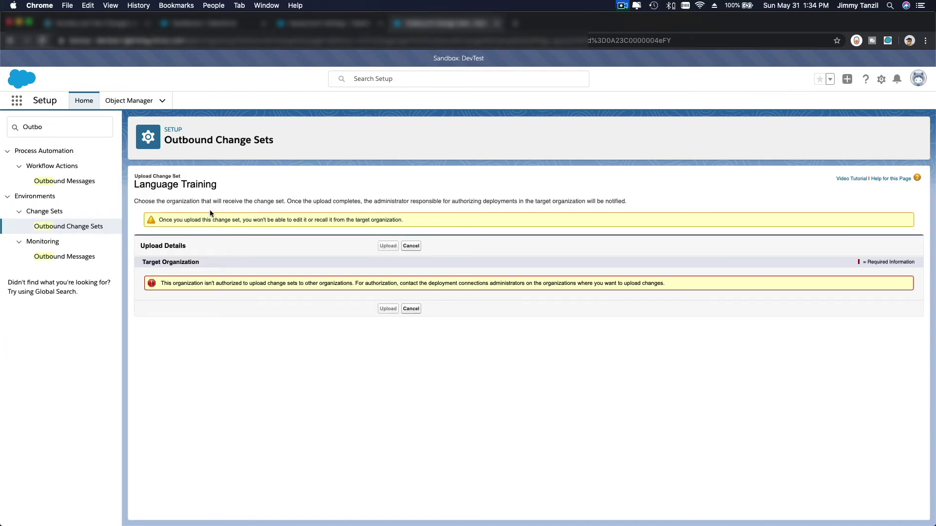
left_click(43, 41)
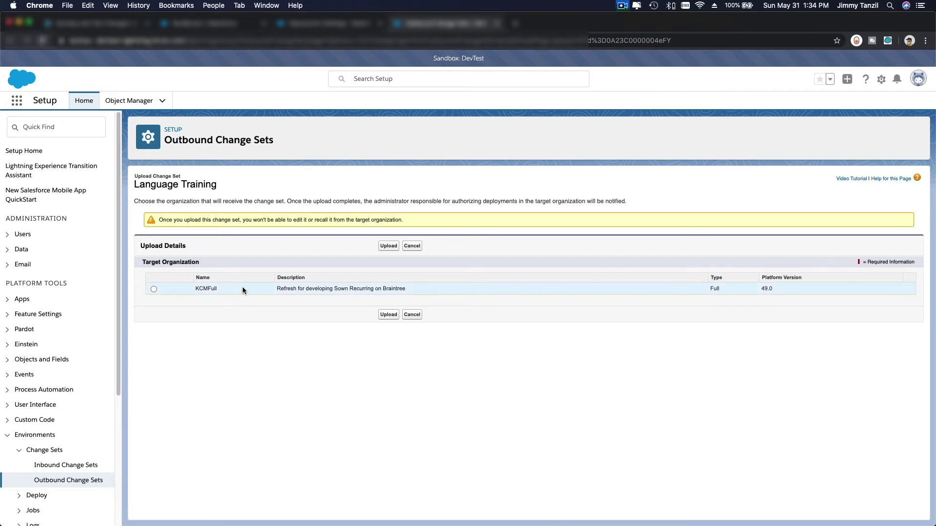
left_click(153, 289)
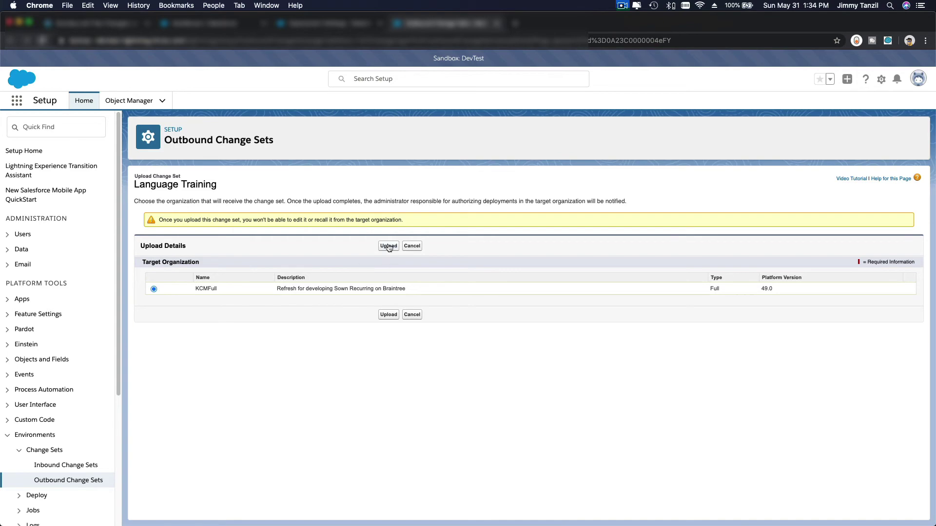
Check Trailhead's instructions for uploading a change set and its note on modifying one after upload.
left_click(109, 26)
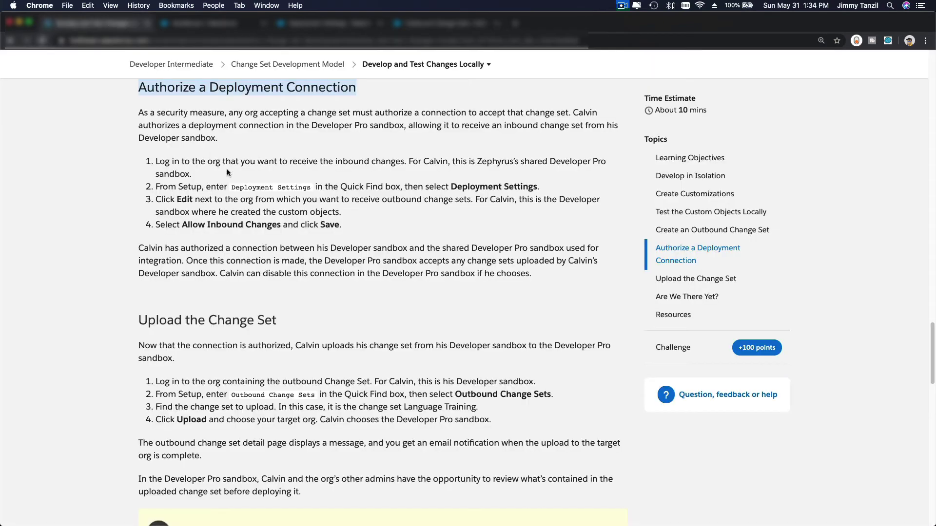
scroll(227, 169, "down", 2)
scroll(227, 170, "down", 2)
scroll(311, 220, "down", 1)
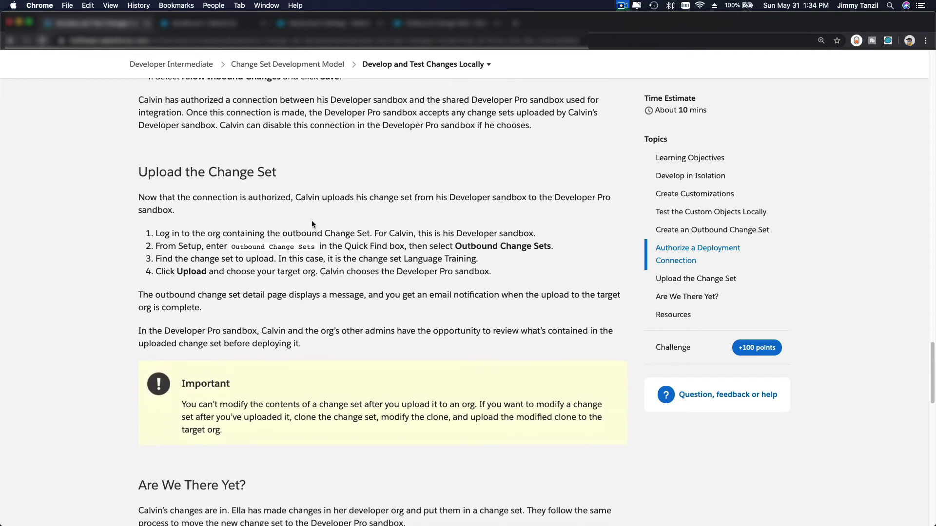
Upload the Language Training change set from DevTest to KCMFull and review the upload message and change set details.
left_click(432, 23)
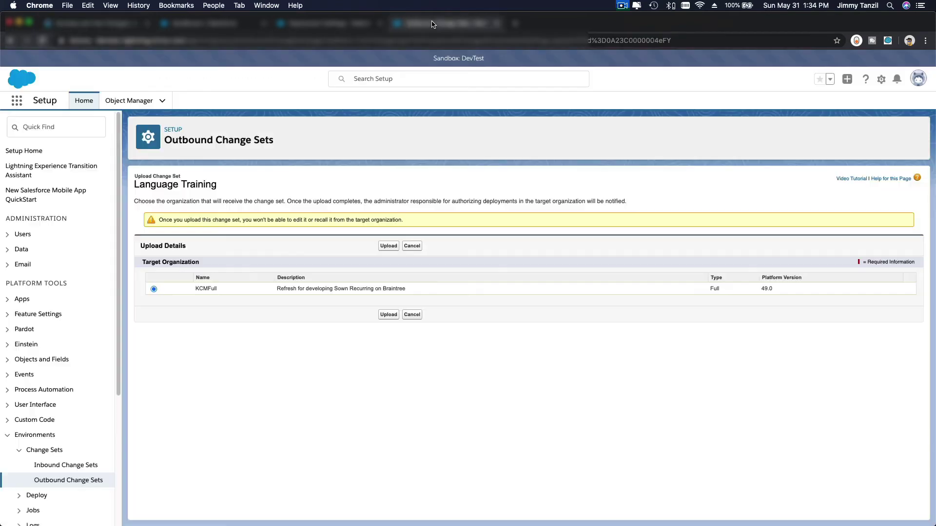
left_click(387, 247)
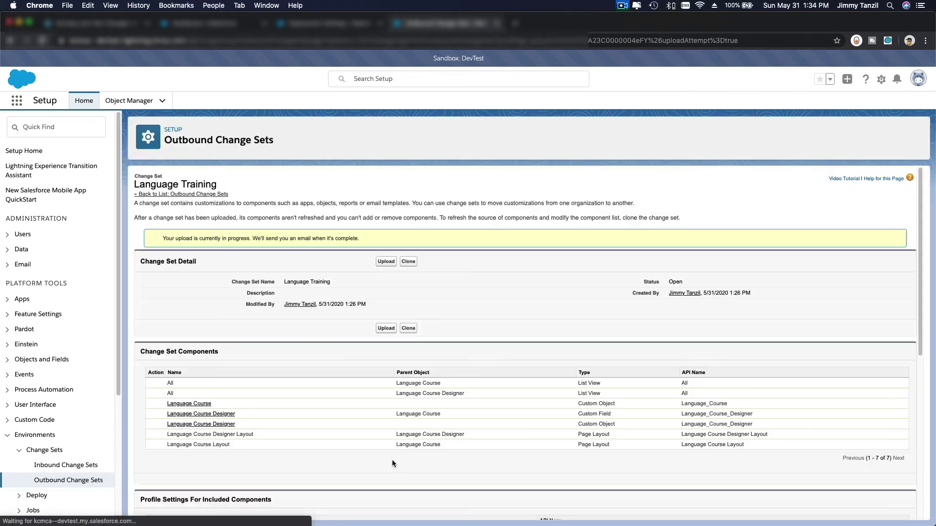
triple_click(224, 239)
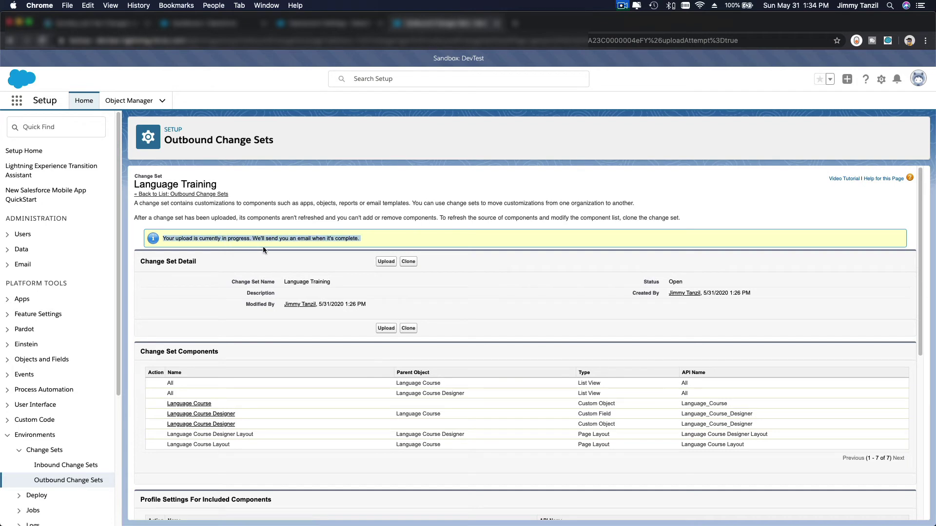
left_click(269, 244)
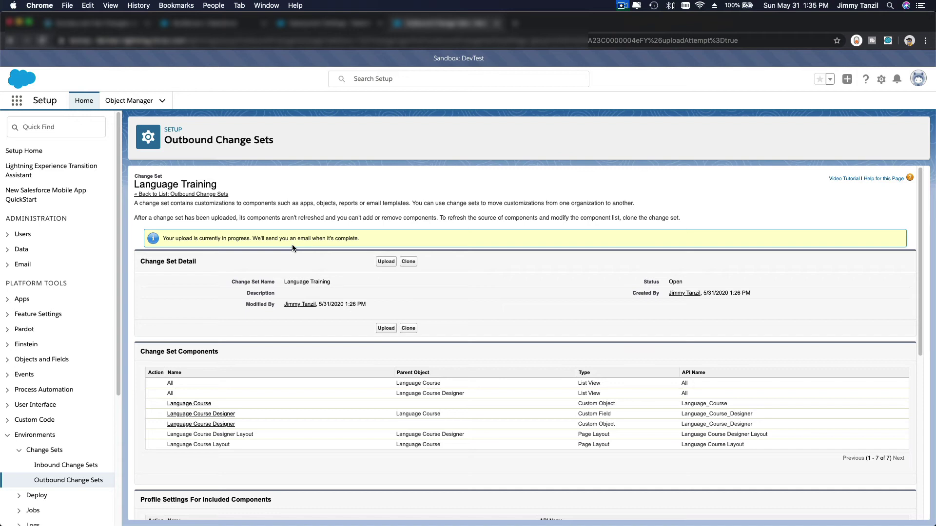
scroll(292, 248, "down", 1)
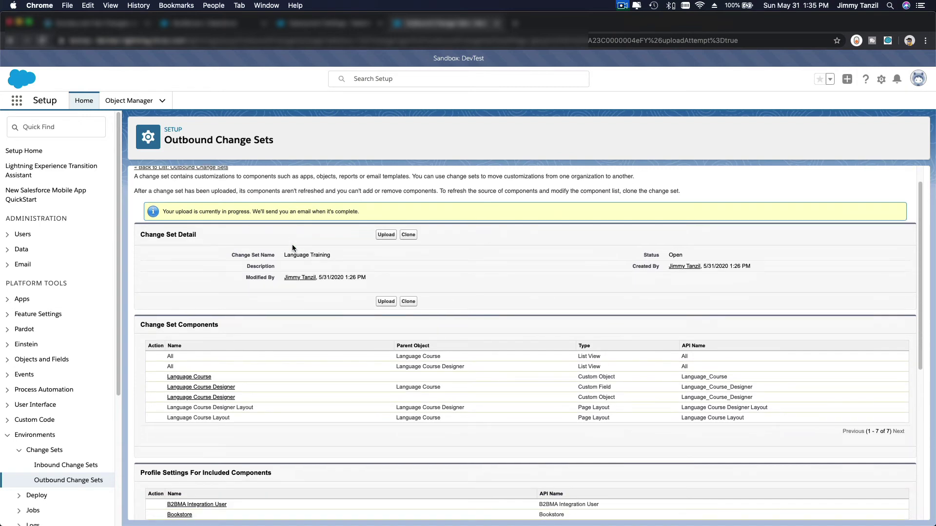
scroll(292, 247, "up", 1)
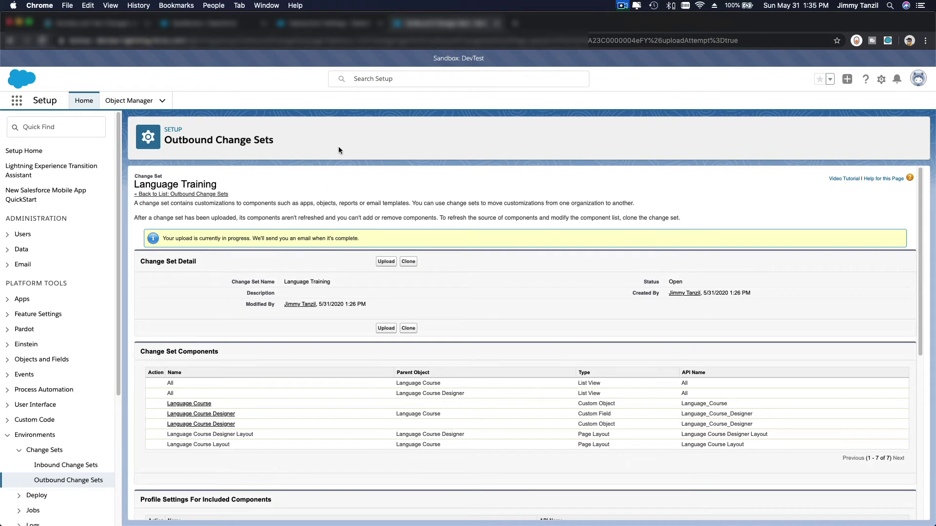
Find Inbound Change Sets in KCMFull's Setup and examine the Language Training entry awaiting deployment.
left_click(316, 26)
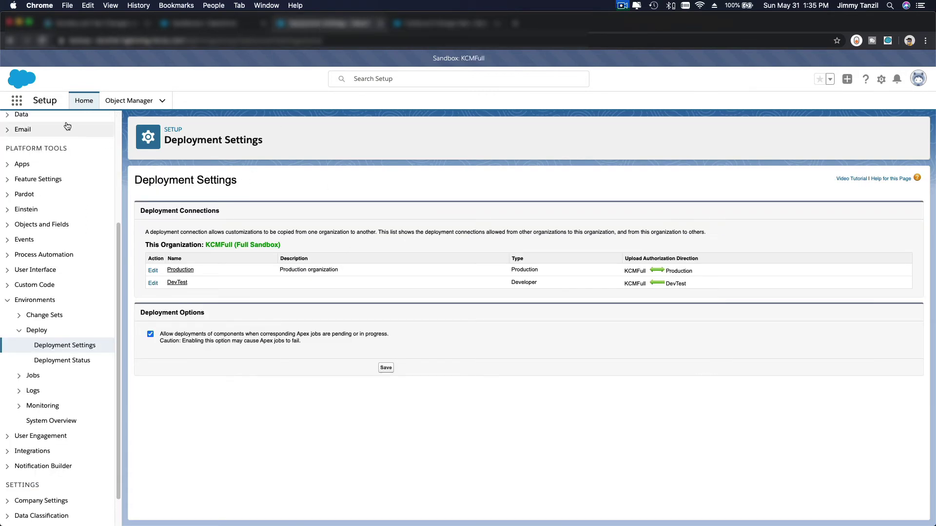
scroll(59, 195, "up", 5)
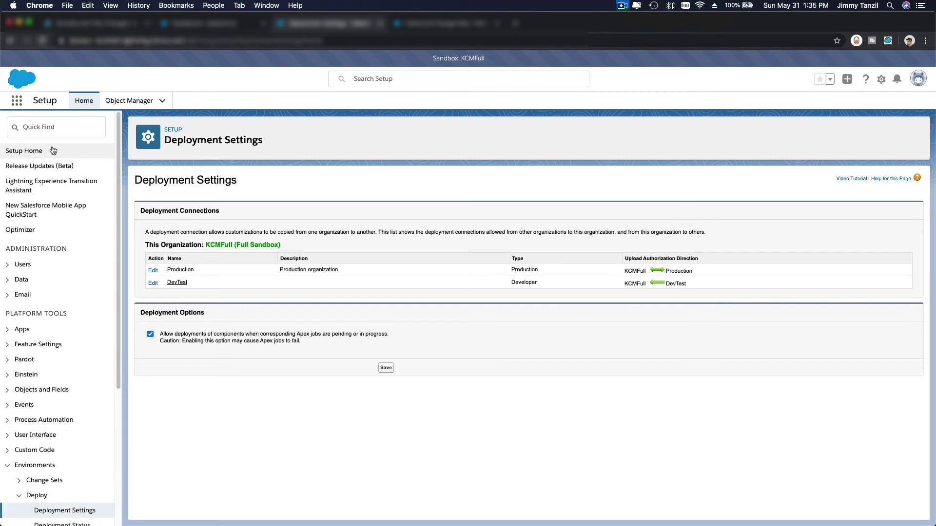
left_click(52, 127)
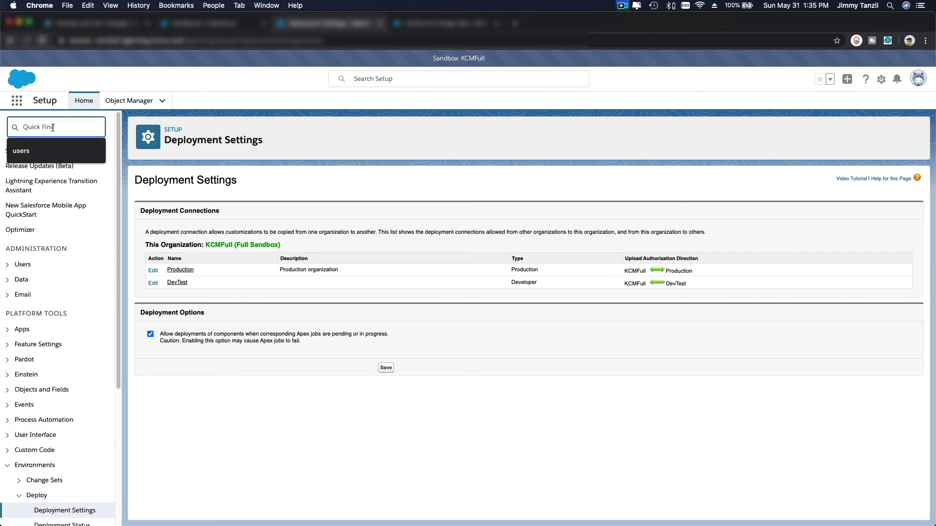
type("Inb")
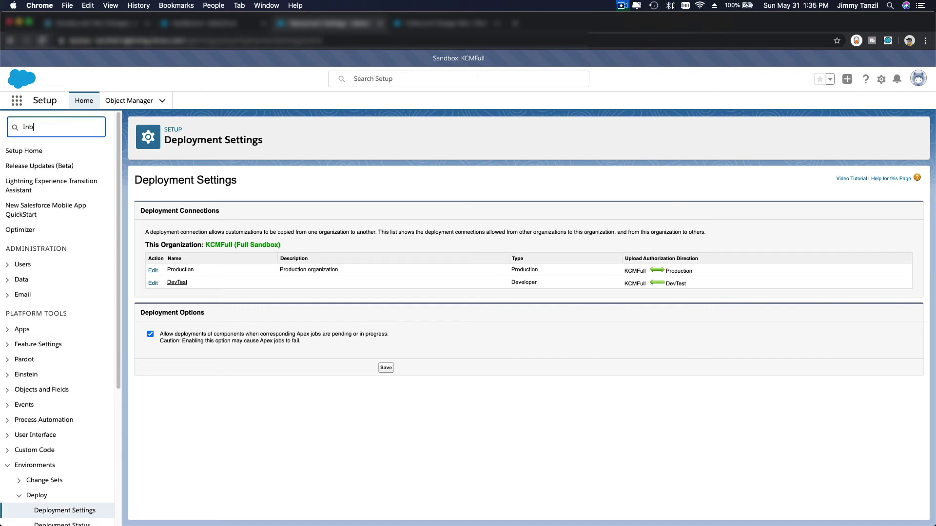
type("ound")
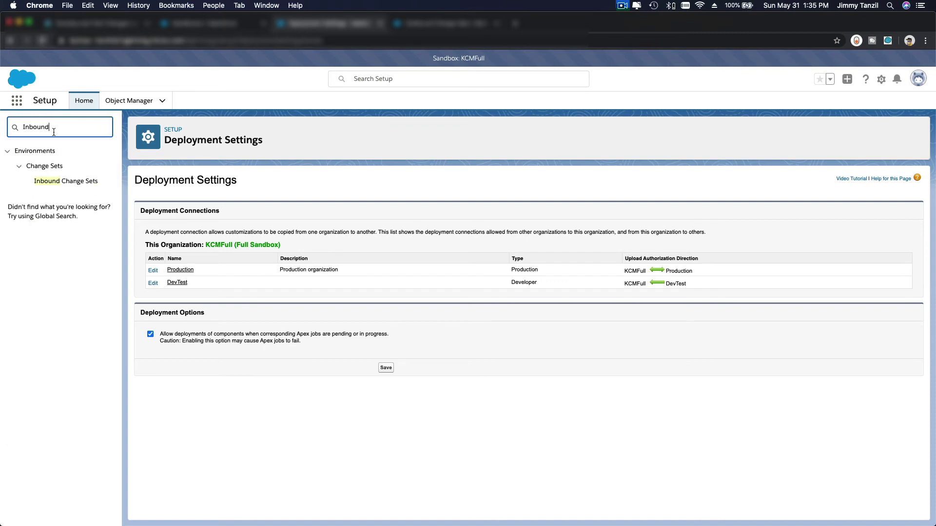
left_click(66, 180)
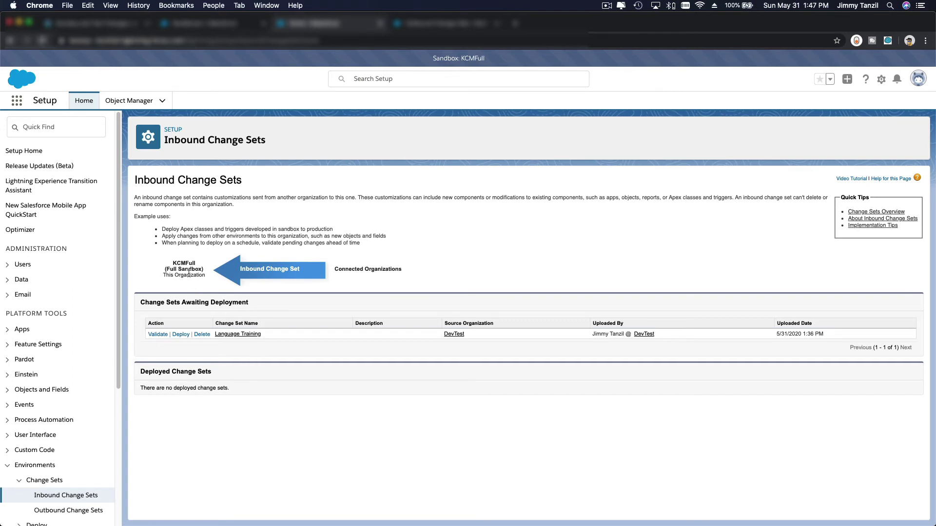
left_click(166, 334)
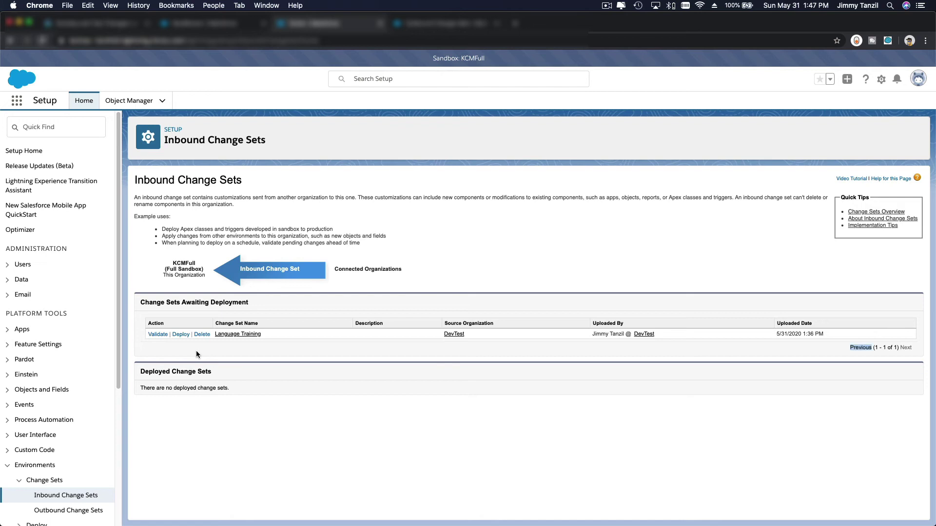
left_click(196, 350)
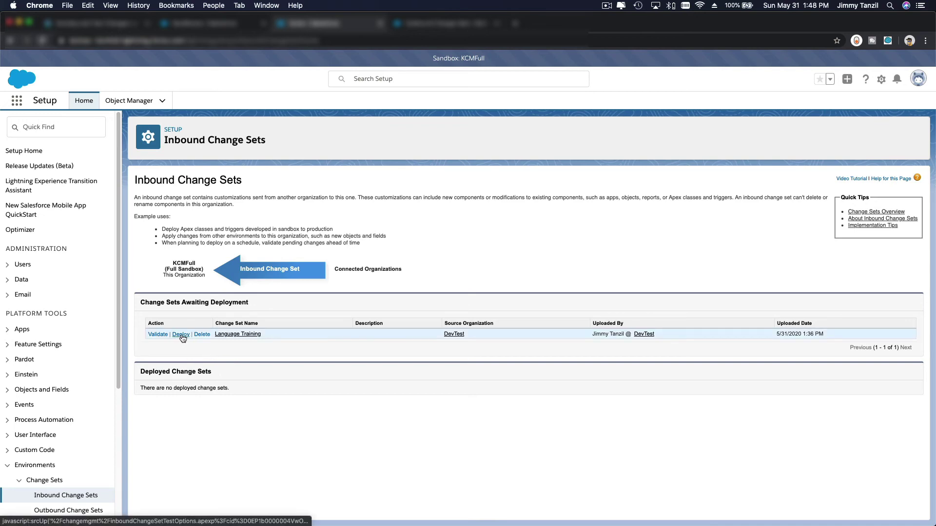
Read the rest of the Trailhead unit on local development, check the module's unit list and review the quiz questions.
left_click(105, 26)
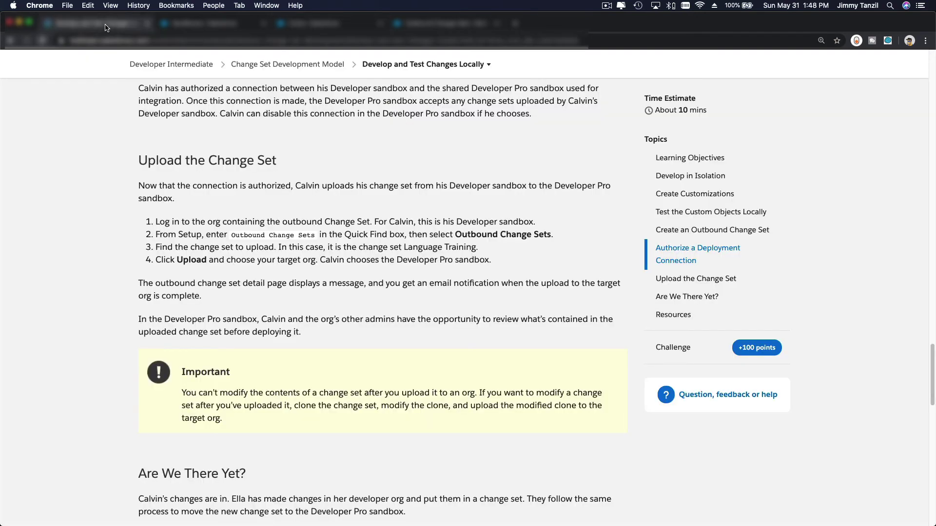
scroll(366, 239, "down", 1)
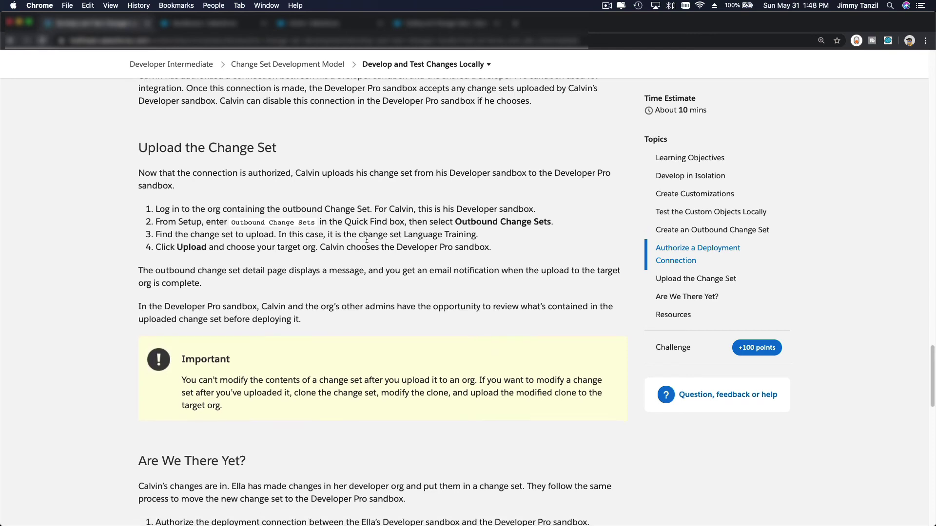
scroll(367, 238, "down", 5)
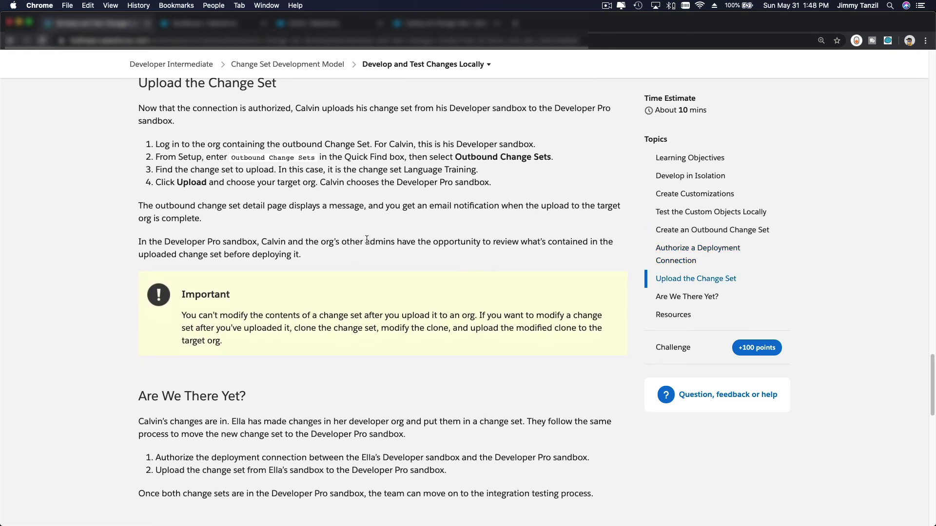
scroll(367, 239, "down", 5)
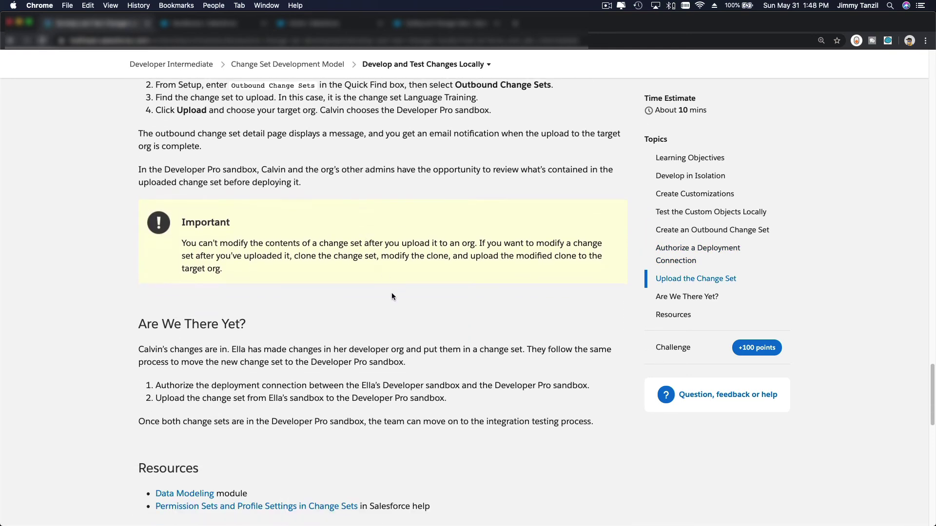
left_click(442, 65)
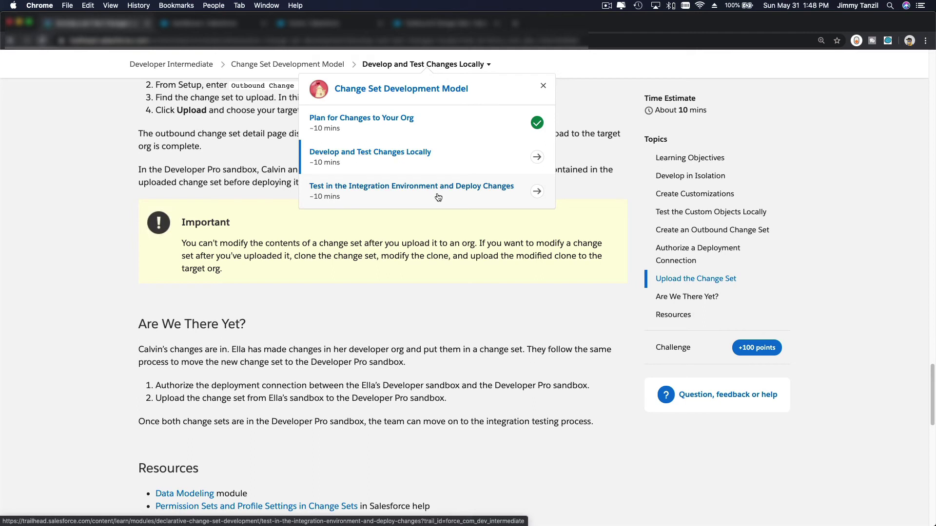
left_click(453, 307)
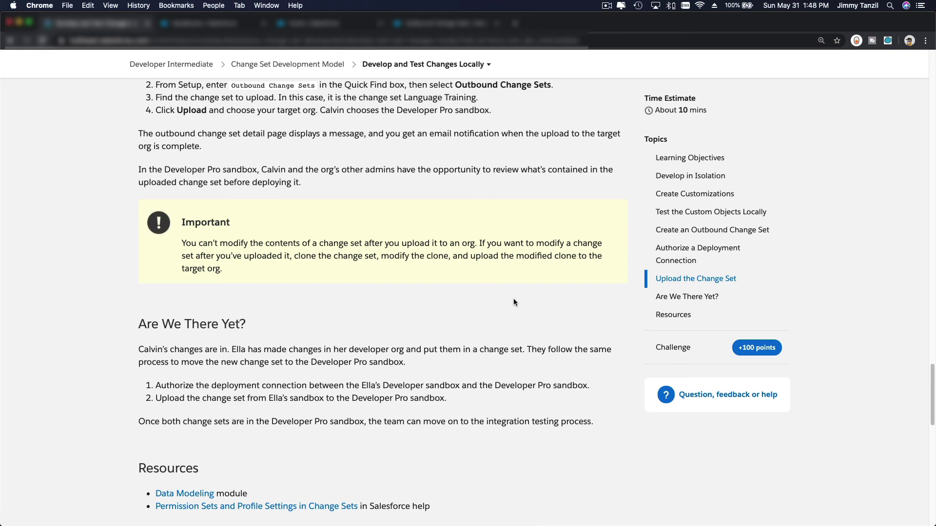
scroll(513, 301, "down", 5)
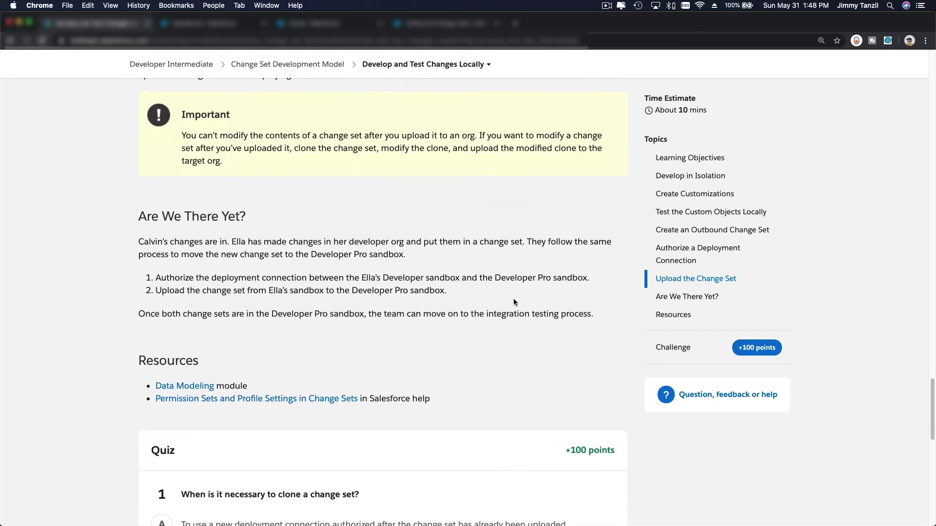
scroll(557, 303, "down", 8)
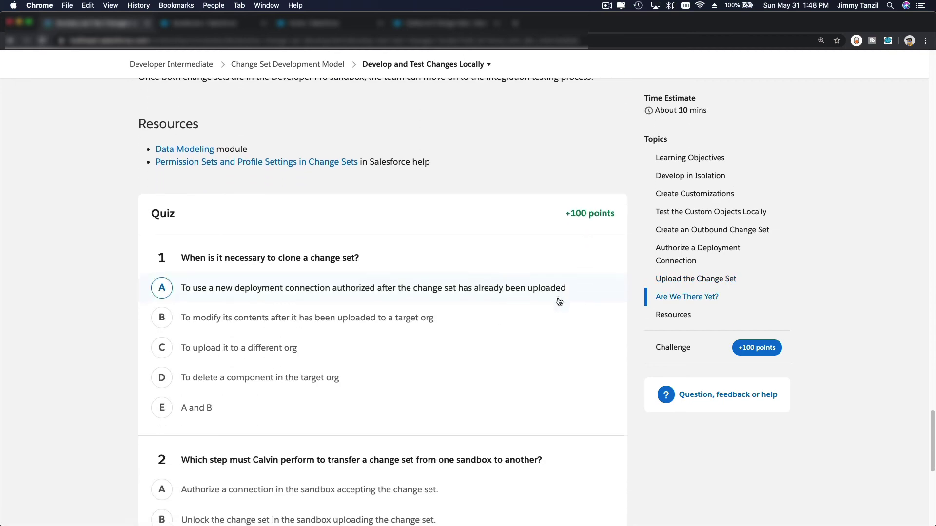
scroll(586, 352, "down", 4)
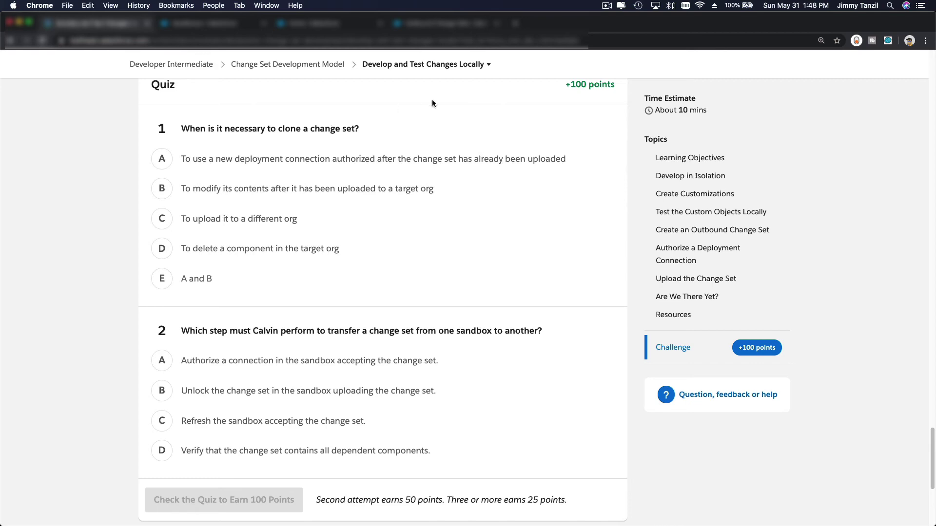
Find Outbound Change Sets in the DevTest sandbox's Setup and examine the actions available for the Language Training change set.
left_click(437, 25)
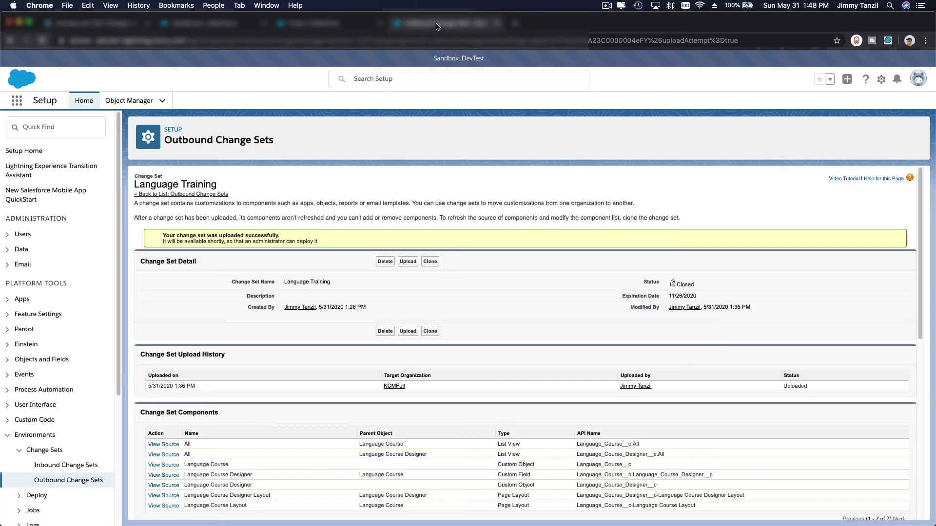
left_click(76, 132)
type("o")
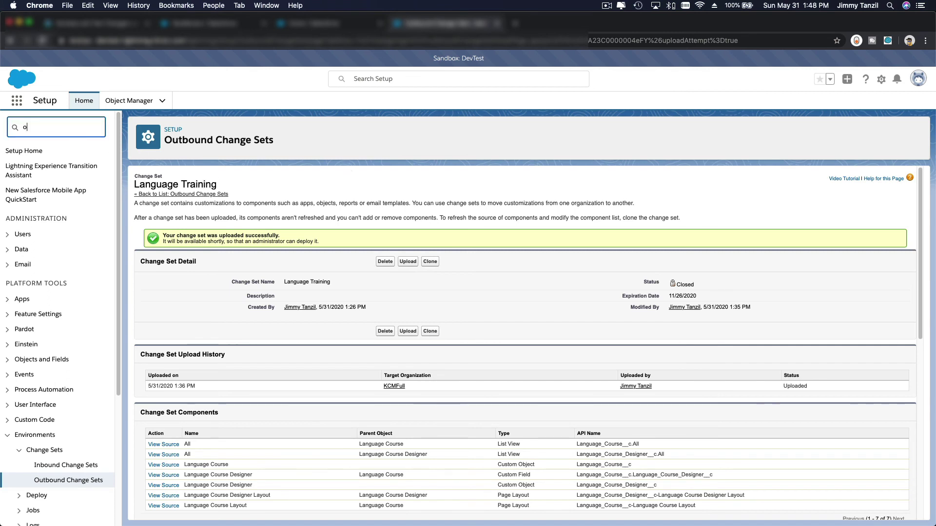
type("ut")
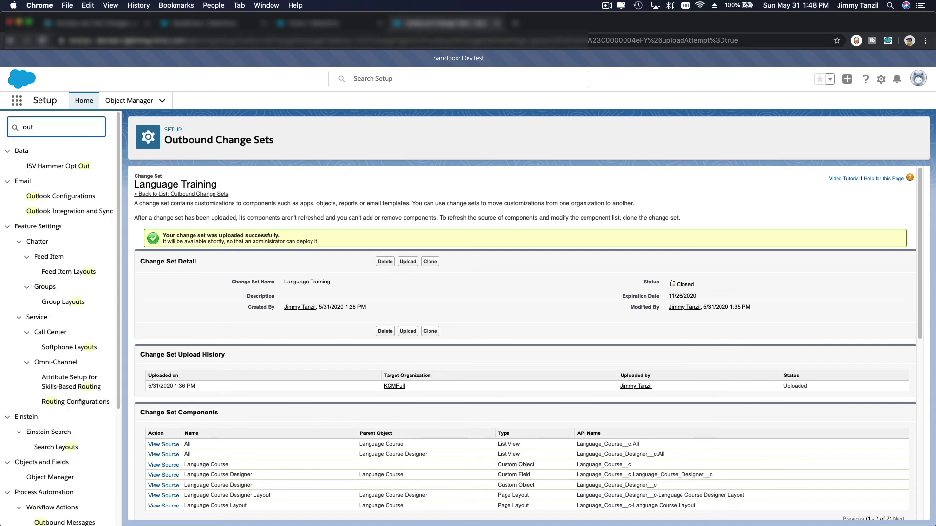
type("b")
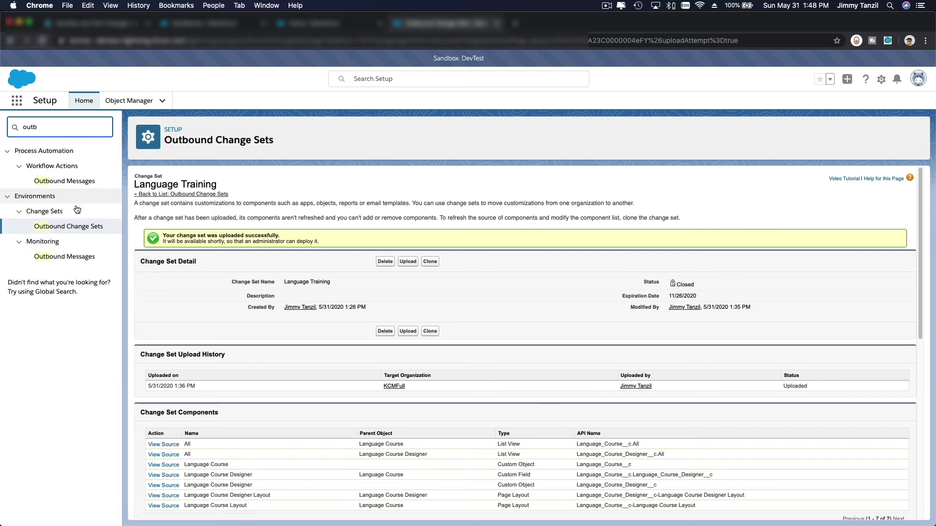
left_click(71, 231)
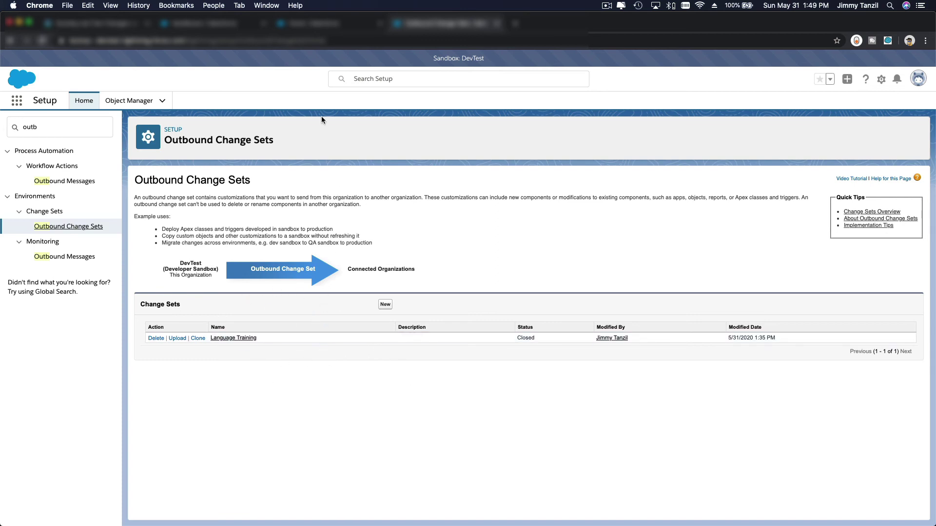
Return to the Trailhead quiz and answer question 1 with B, "To modify its contents after it has been uploaded to a target org".
left_click(119, 23)
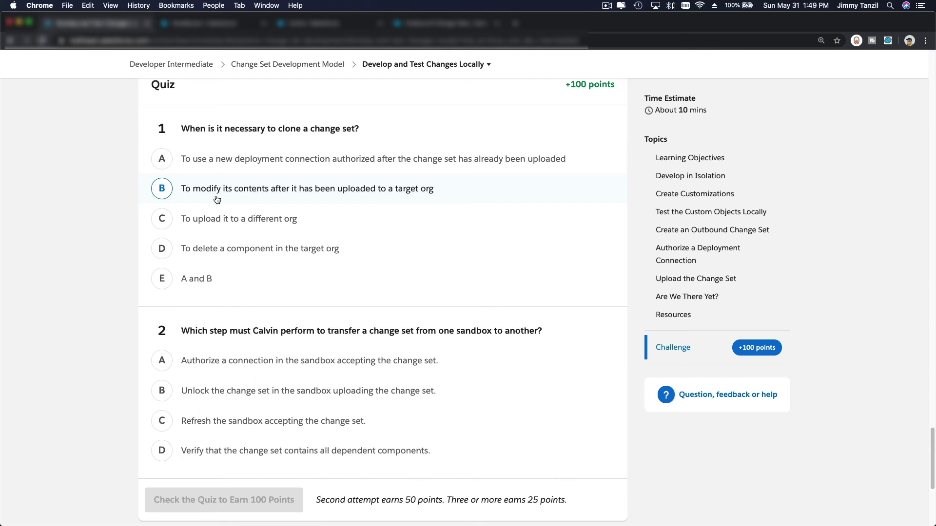
left_click(215, 217)
left_click(216, 195)
left_click(220, 247)
left_click(220, 190)
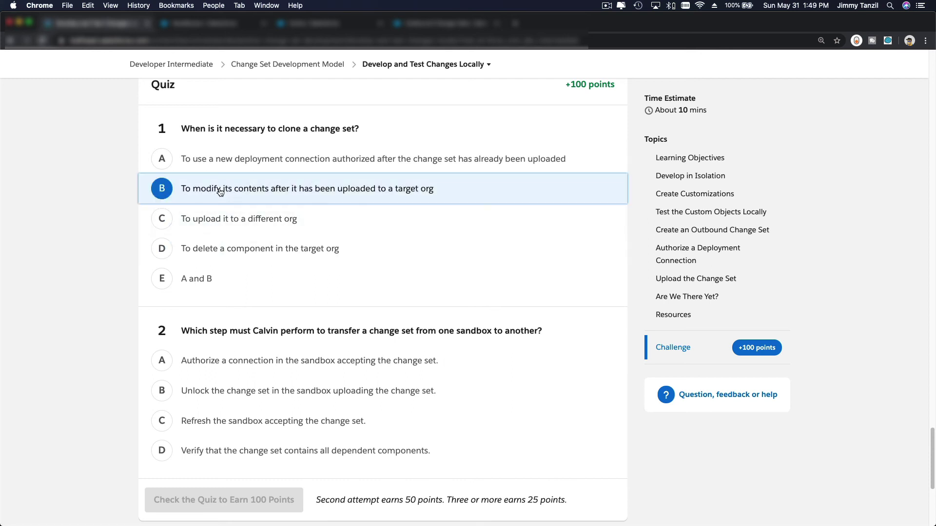
Answer question 2 with A, "Authorize a connection in the sandbox accepting the change set", and submit the quiz for checking.
scroll(220, 191, "down", 1)
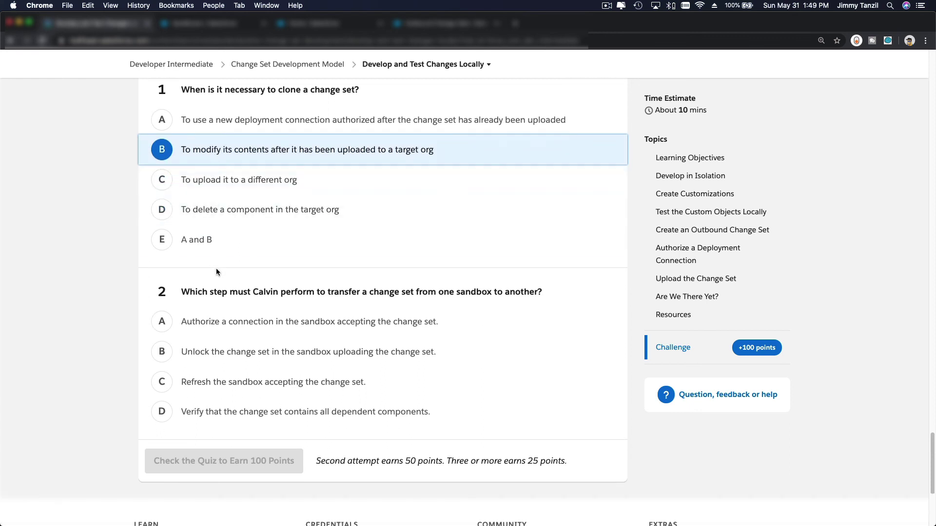
scroll(90, 233, "down", 3)
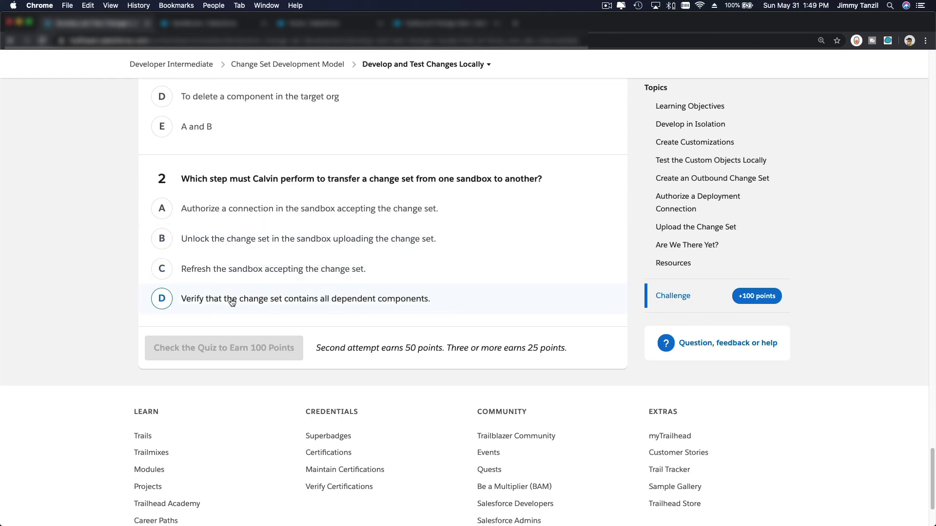
left_click(224, 212)
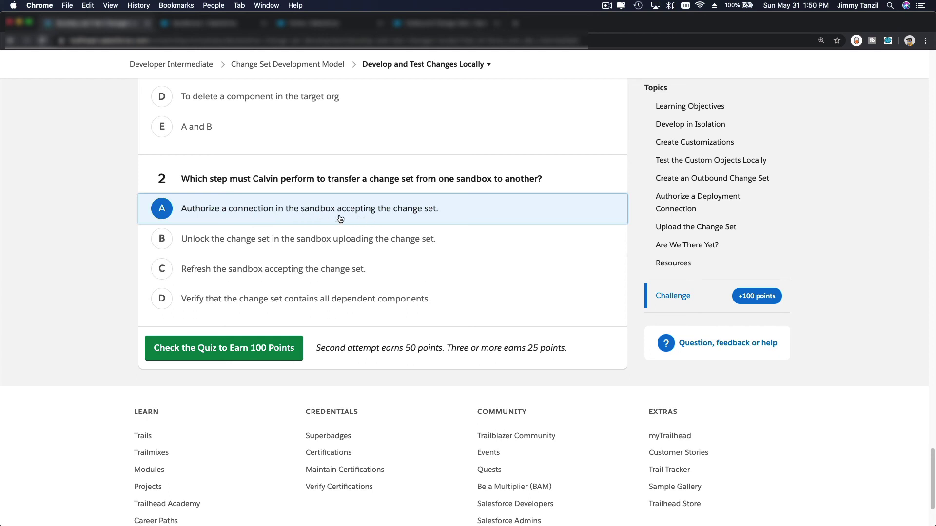
scroll(293, 394, "up", 1)
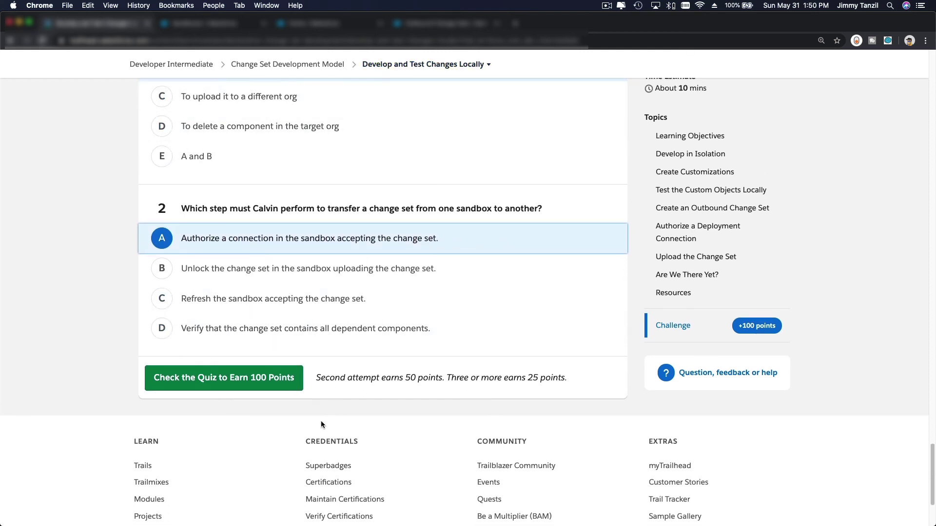
left_click(230, 389)
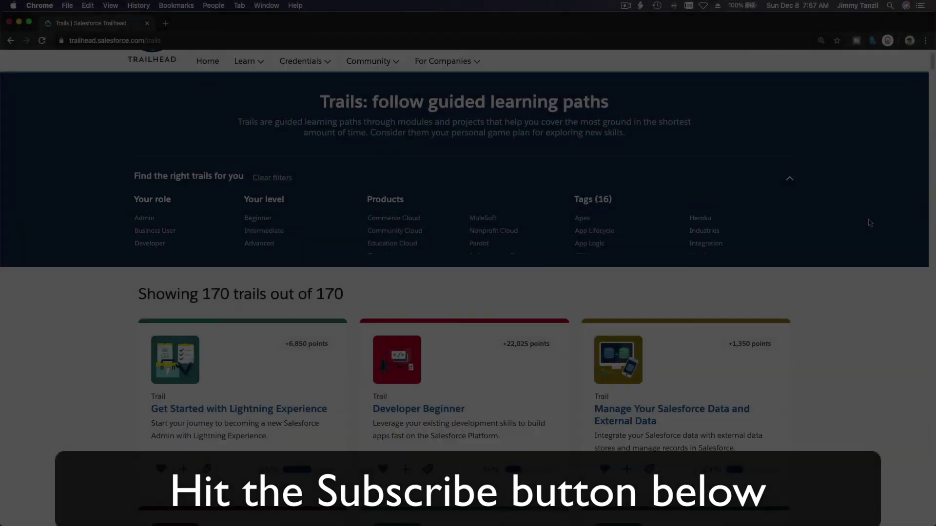
scroll(869, 223, "down", 20)
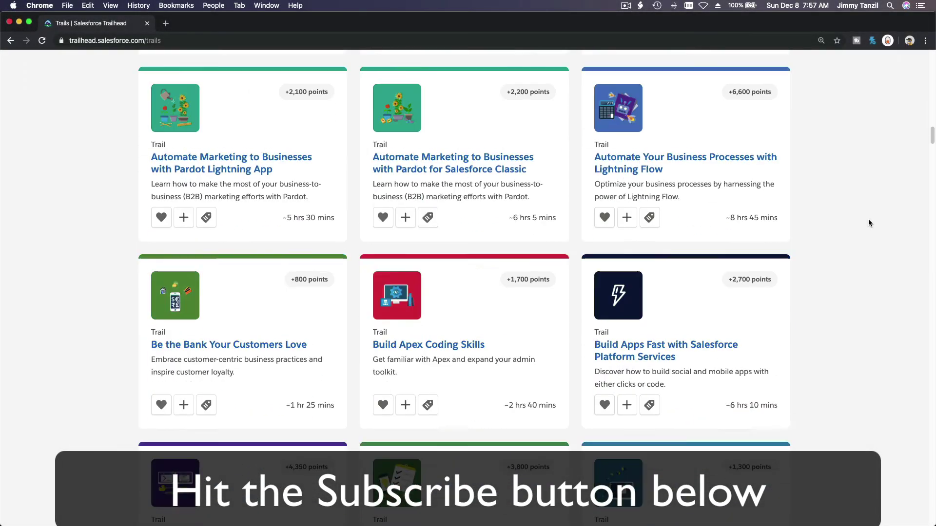
scroll(868, 219, "down", 15)
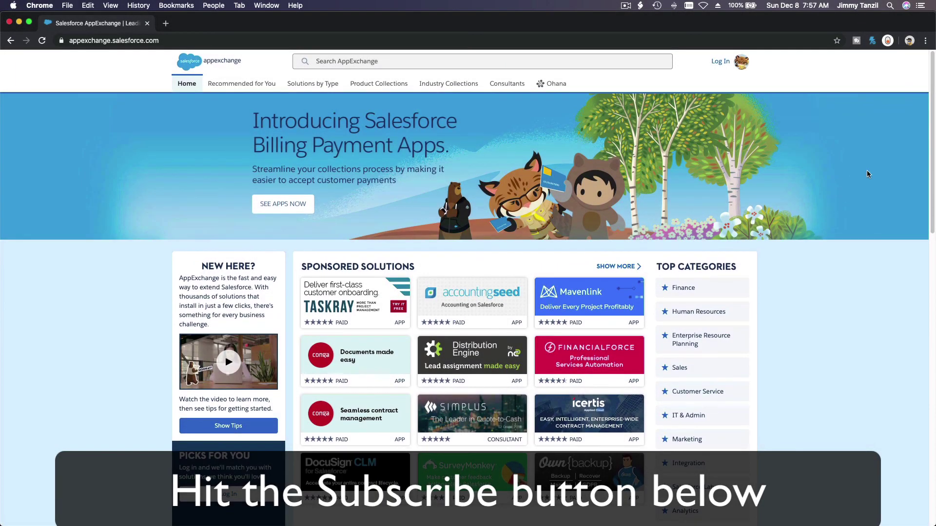
scroll(866, 174, "down", 15)
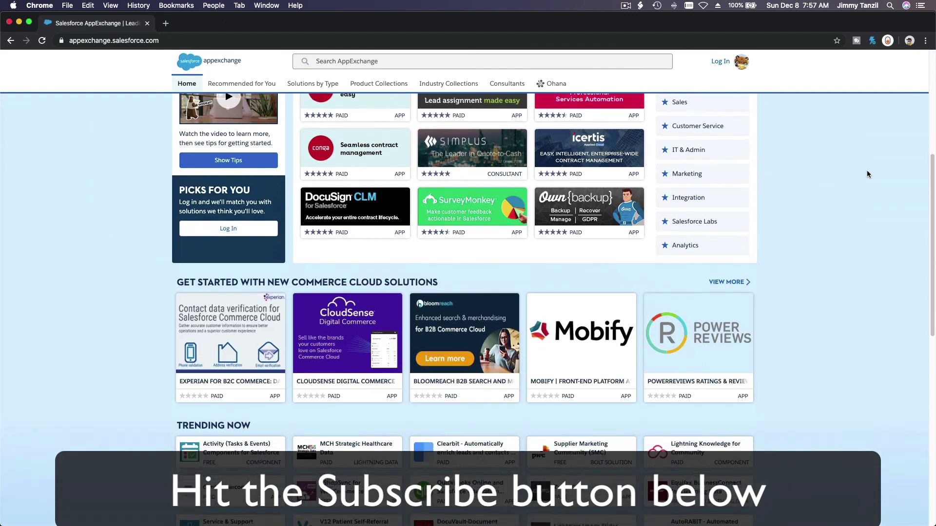
scroll(866, 174, "down", 5)
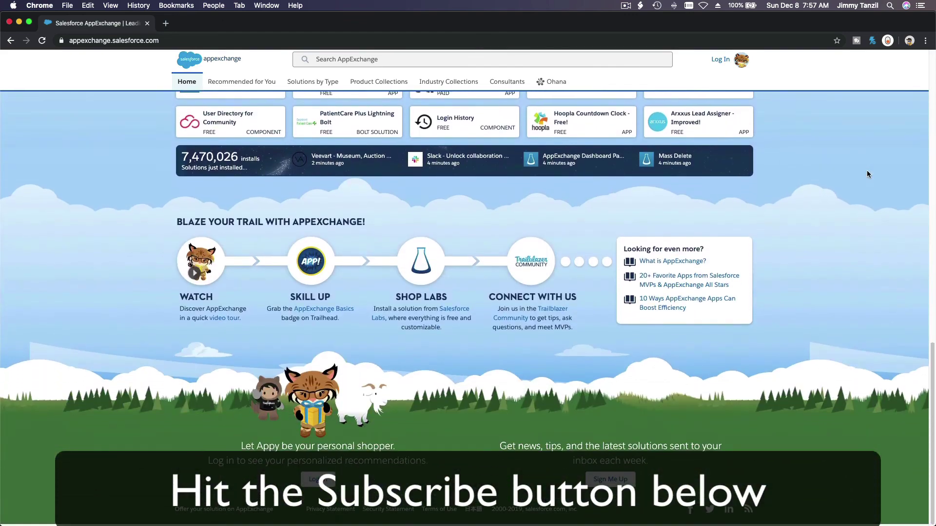